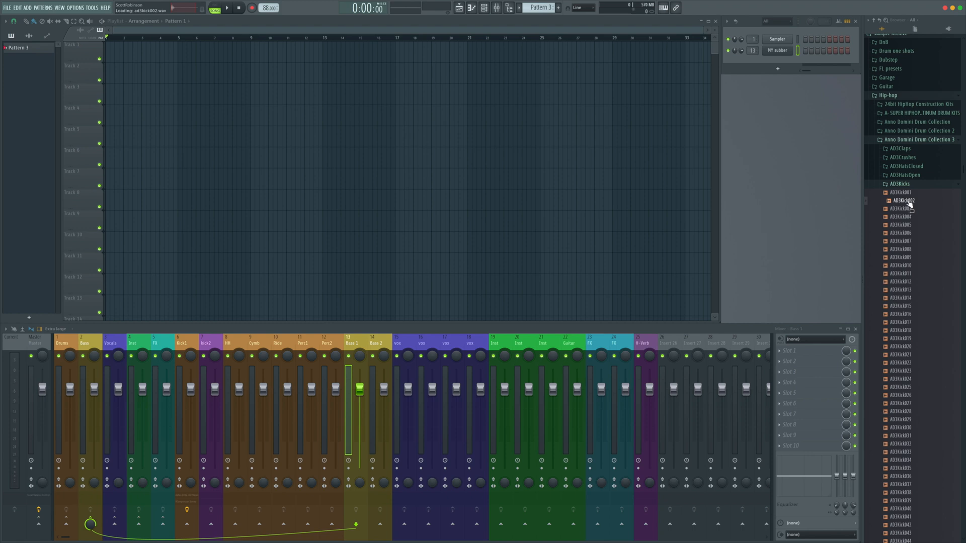
Place the AD3Kick002 sample from the browser at the start of Track 1 in the playlist
left_click_drag(911, 204, 111, 48)
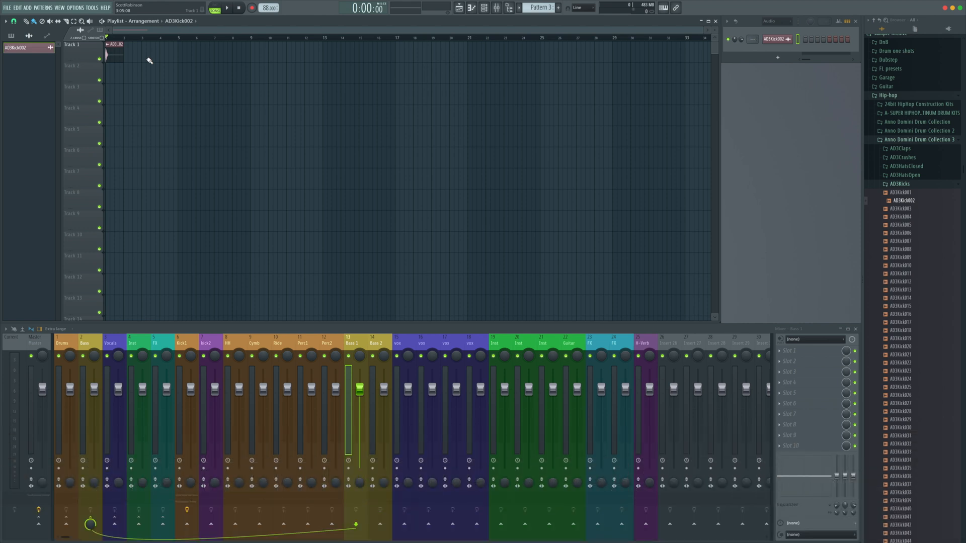
left_click_drag(124, 54, 158, 55)
right_click(159, 54)
Open AD3Kick002 in a new sampler channel
right_click(897, 200)
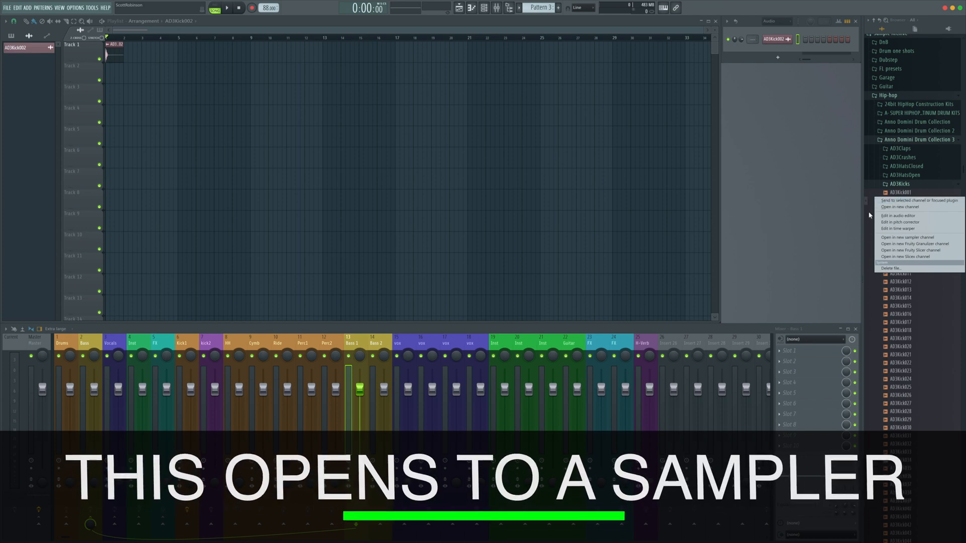
left_click(899, 208)
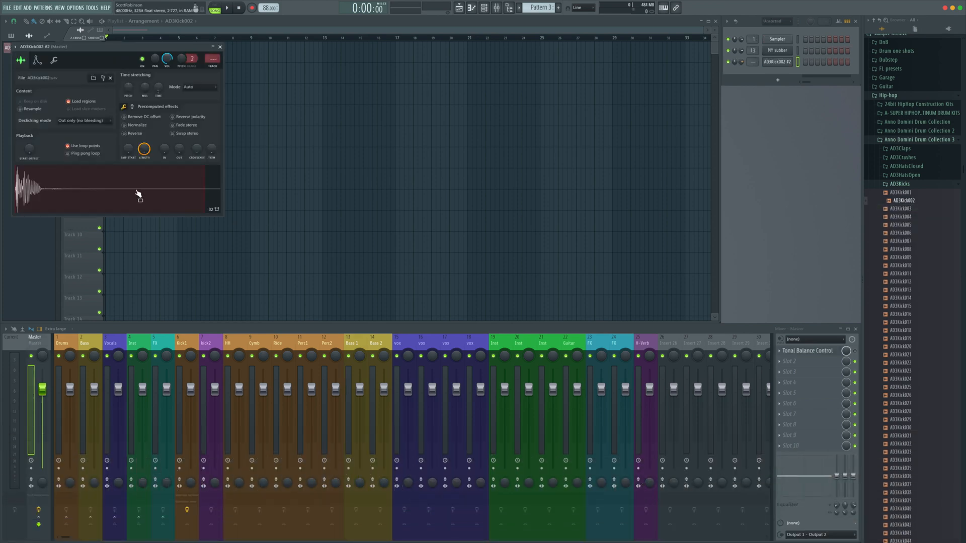
left_click(779, 62)
left_click(779, 62)
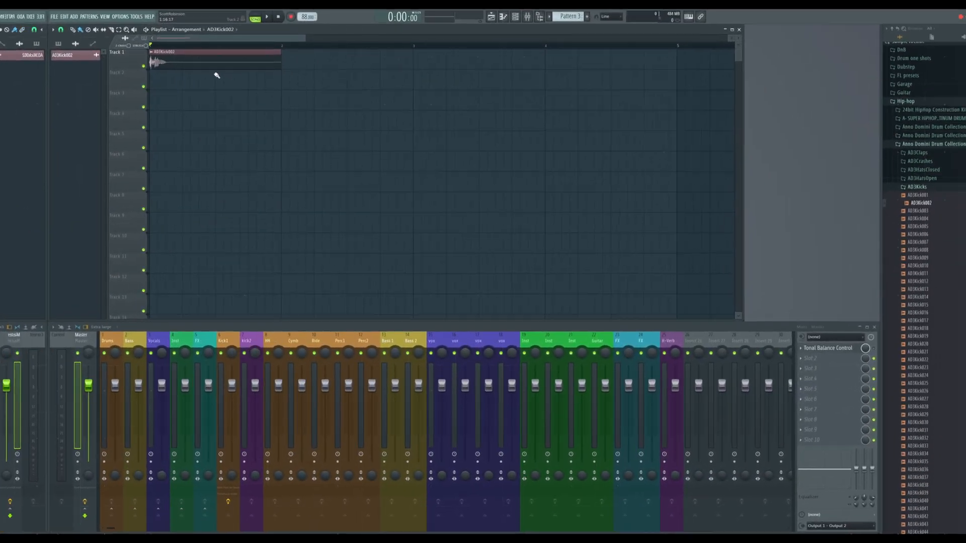
Shorten the kick clip on Track 1 to trim away its trailing silence
scroll(236, 76, "up", 2)
scroll(236, 76, "up", 2)
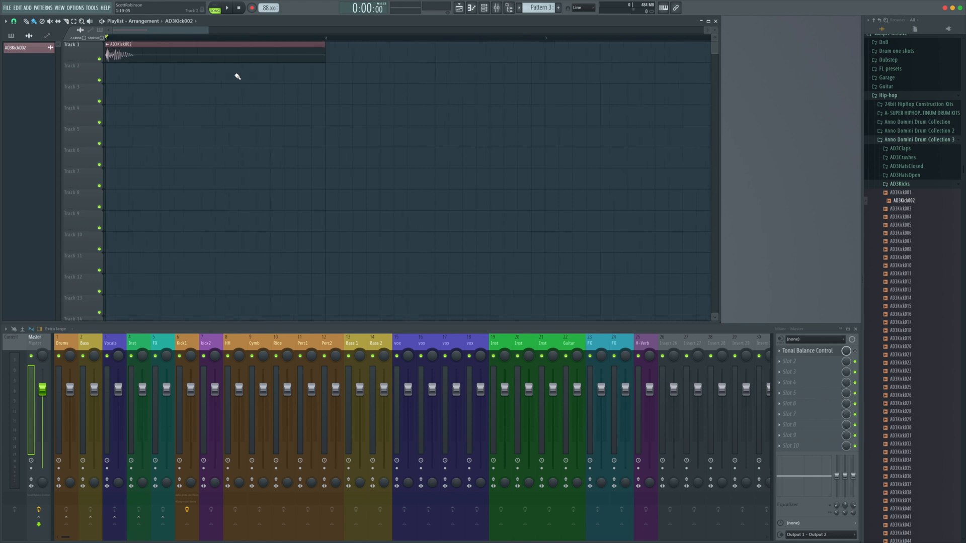
scroll(238, 77, "down", 5)
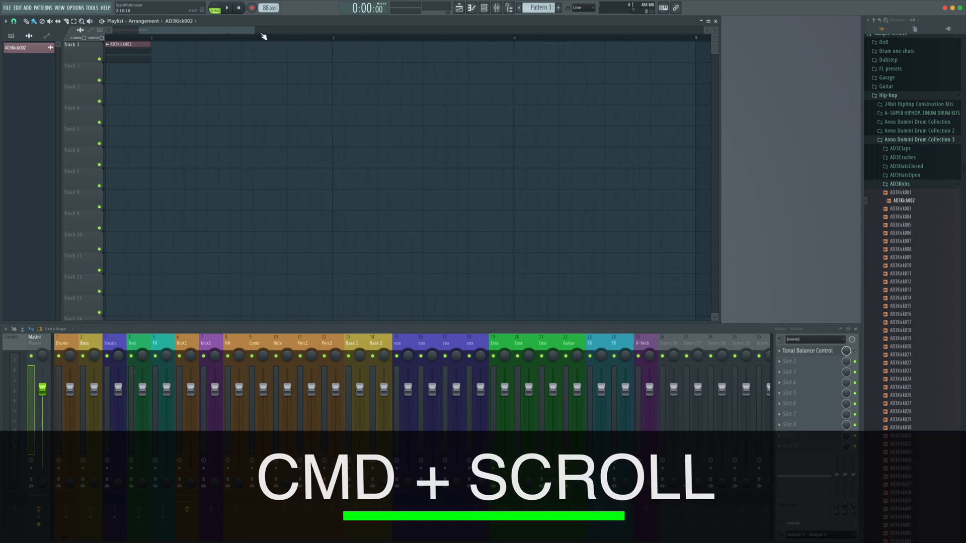
left_click_drag(254, 31, 168, 32)
scroll(173, 80, "up", 2)
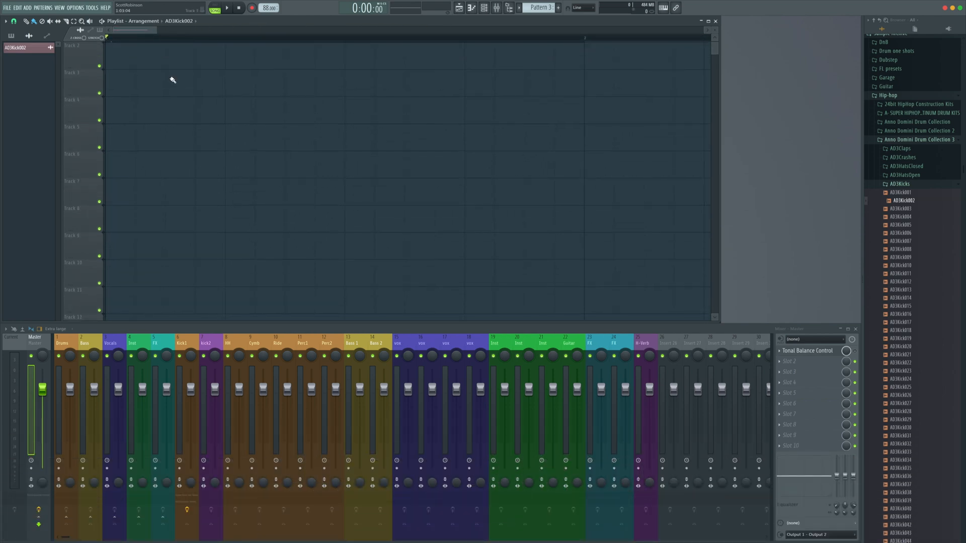
scroll(172, 80, "up", 1)
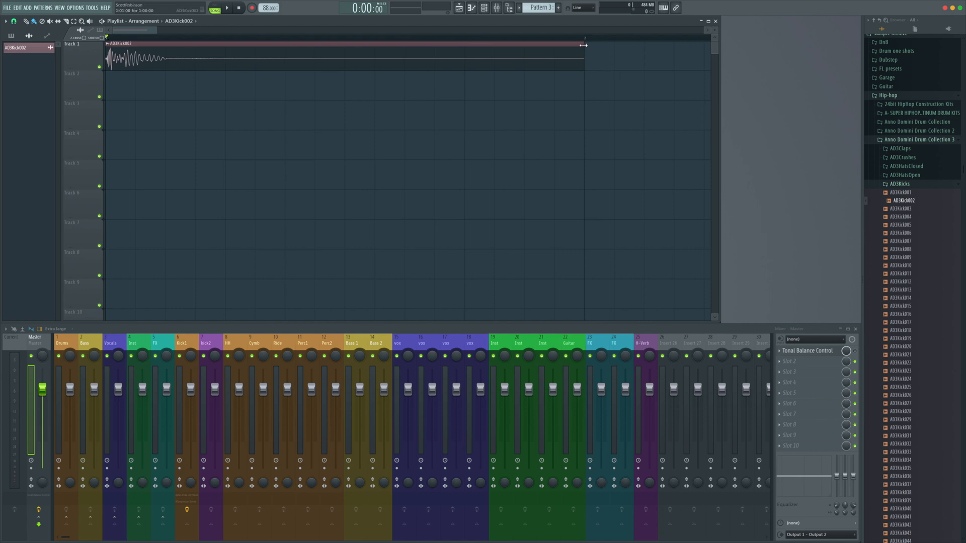
left_click_drag(583, 46, 261, 53)
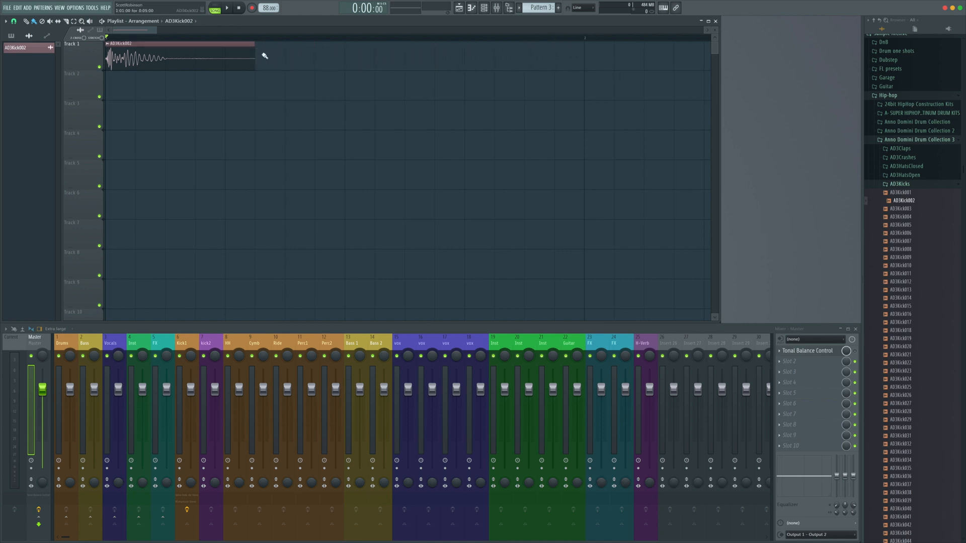
Place a second kick clip later in the first bar of Track 1 and play the playlist back
scroll(282, 62, "up", 1)
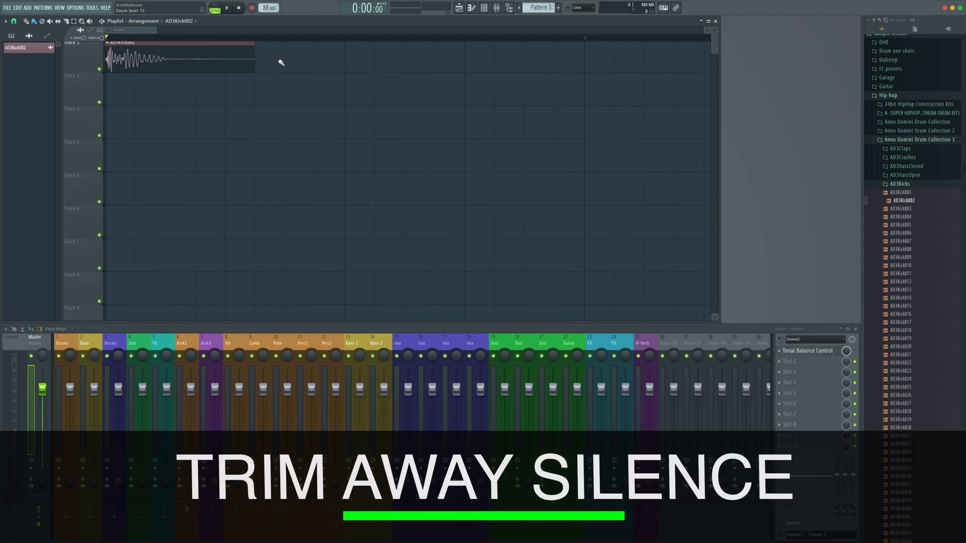
scroll(281, 62, "down", 5)
scroll(280, 63, "up", 2)
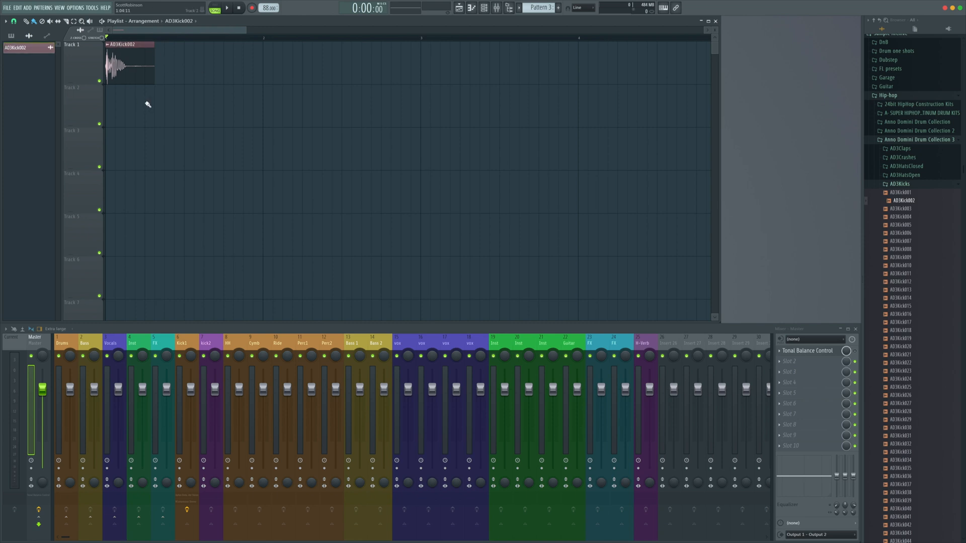
left_click(210, 66)
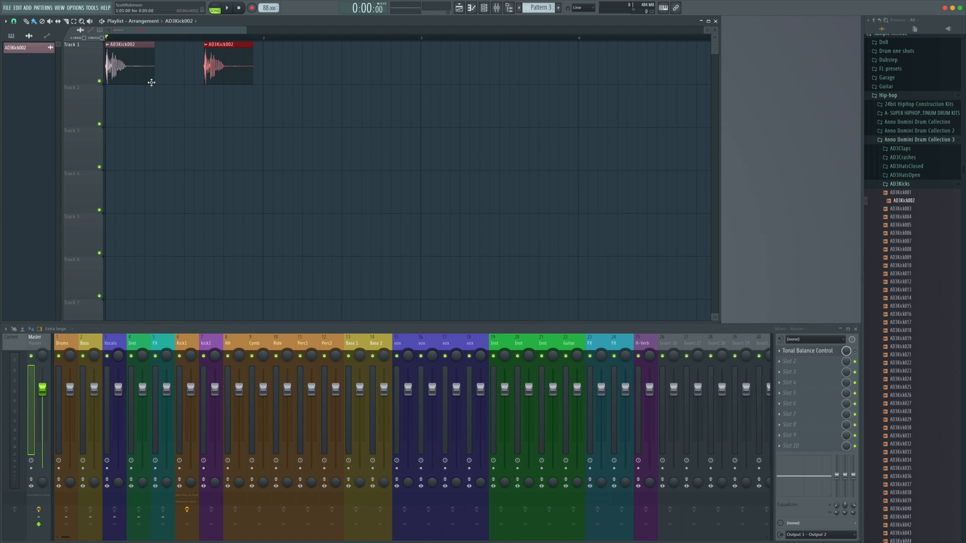
key("space")
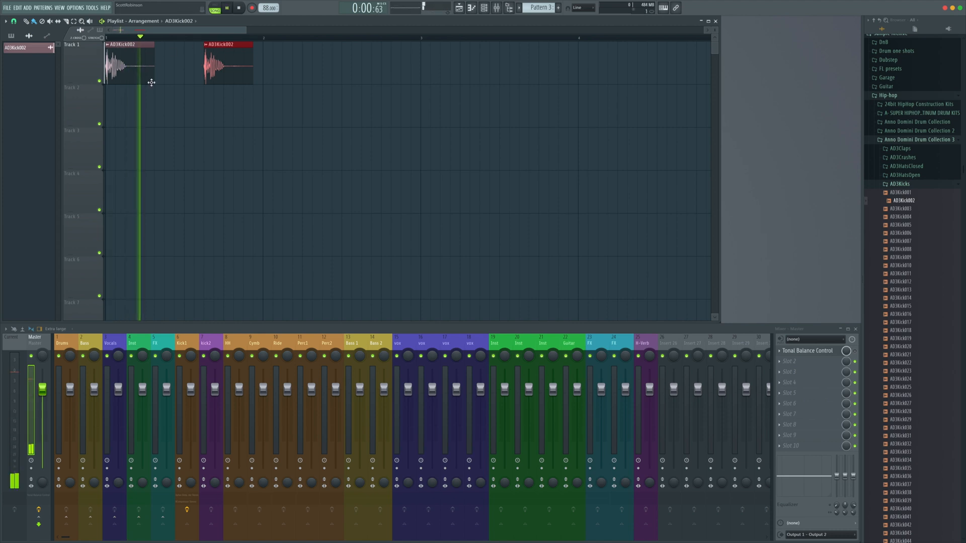
key("space")
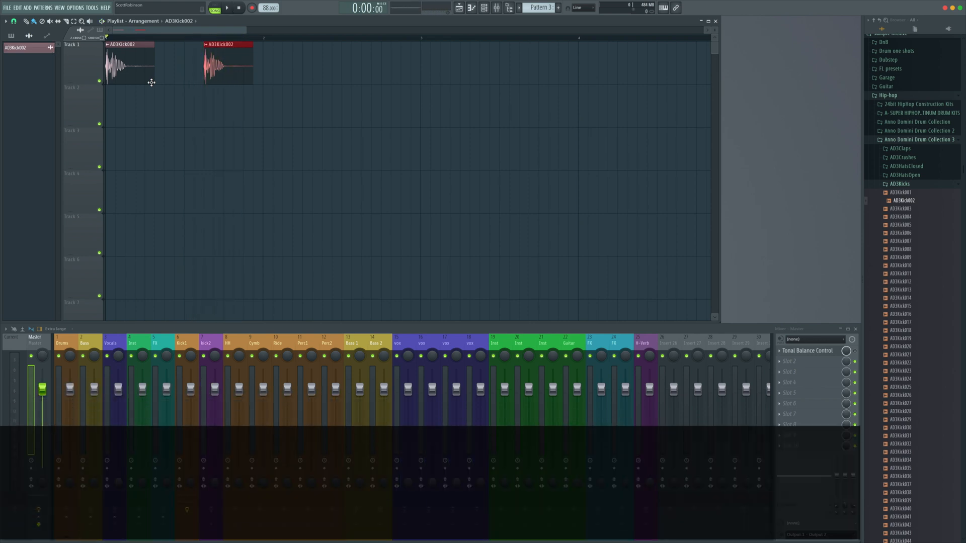
Open the kick's sampler settings, try the Resample and Stretch time-stretching modes, return to Slice map and close it
left_click(237, 119, "super")
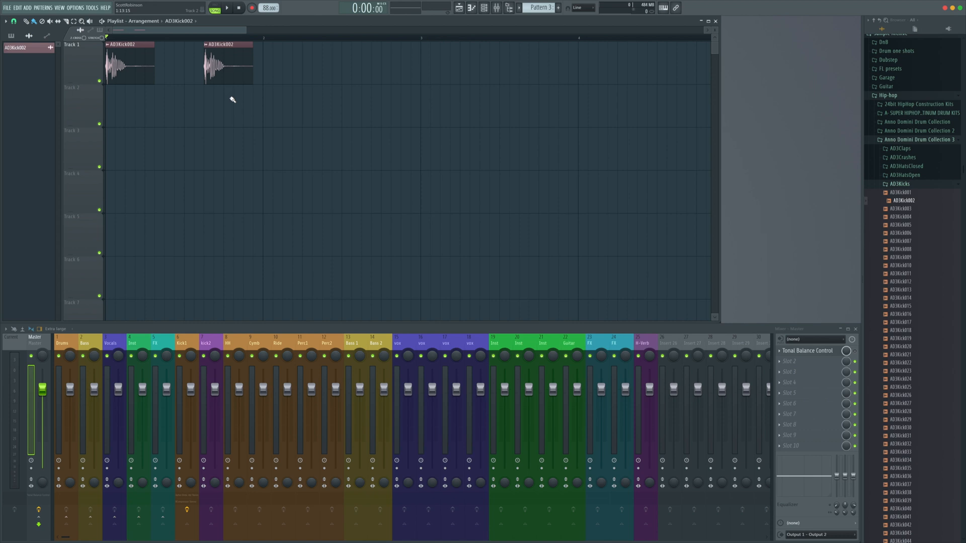
double_click(230, 68)
left_click_drag(143, 41, 463, 80)
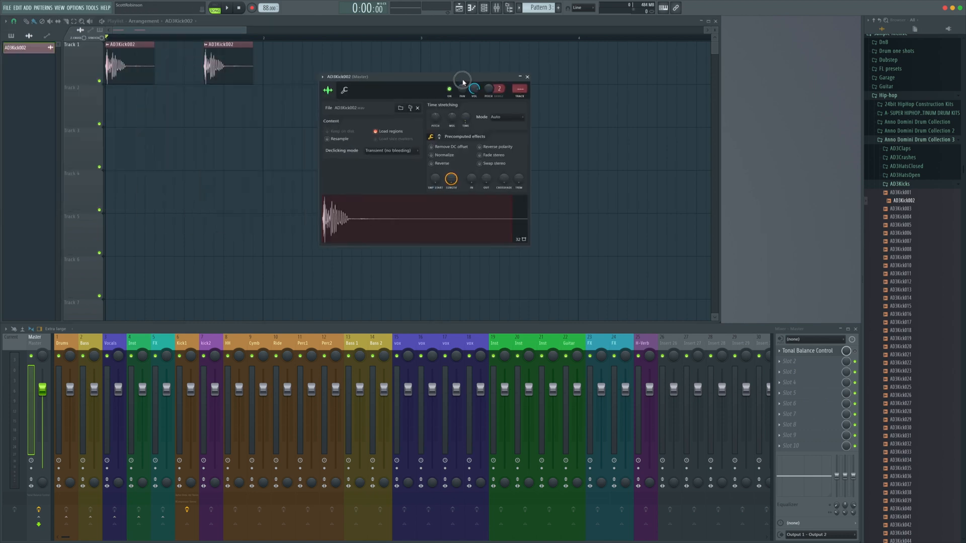
scroll(509, 118, "down", 2)
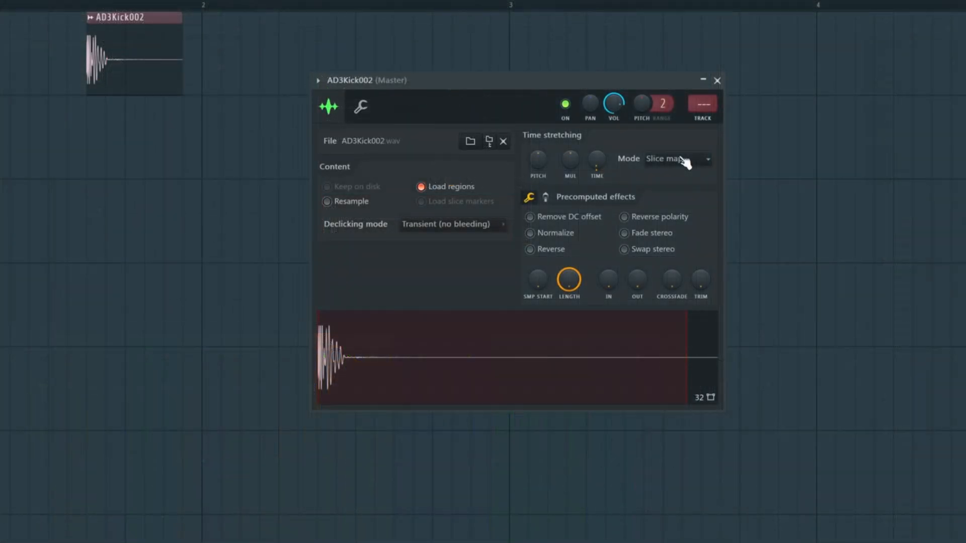
left_click(665, 159)
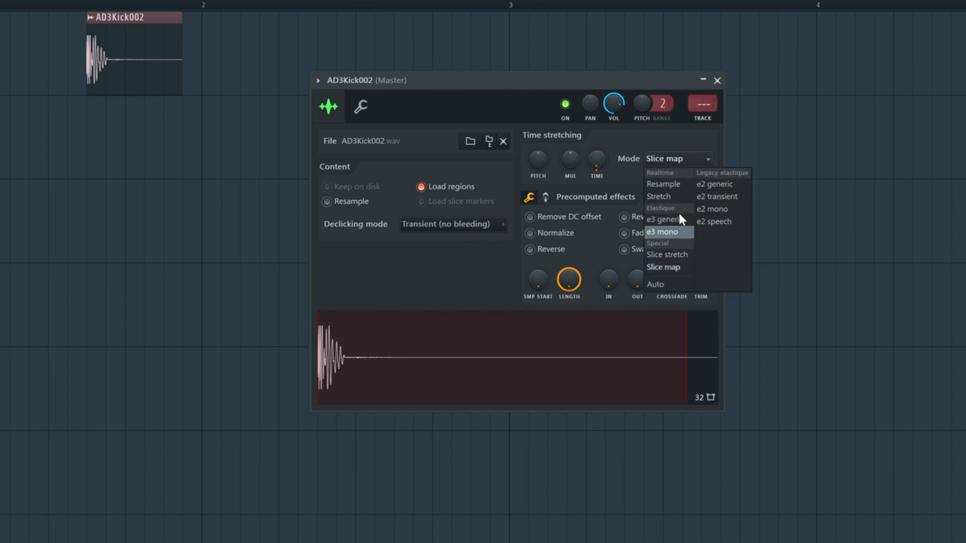
left_click(680, 183)
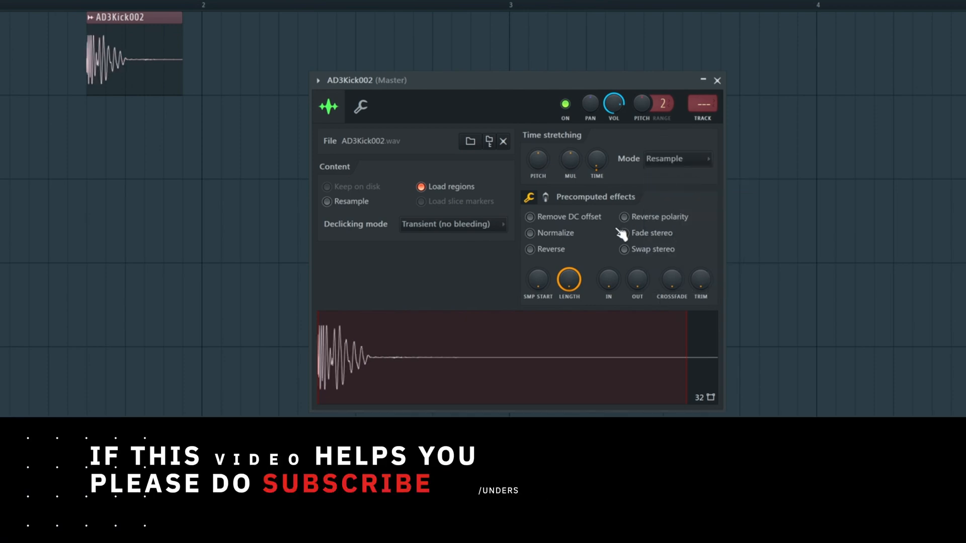
left_click(665, 159)
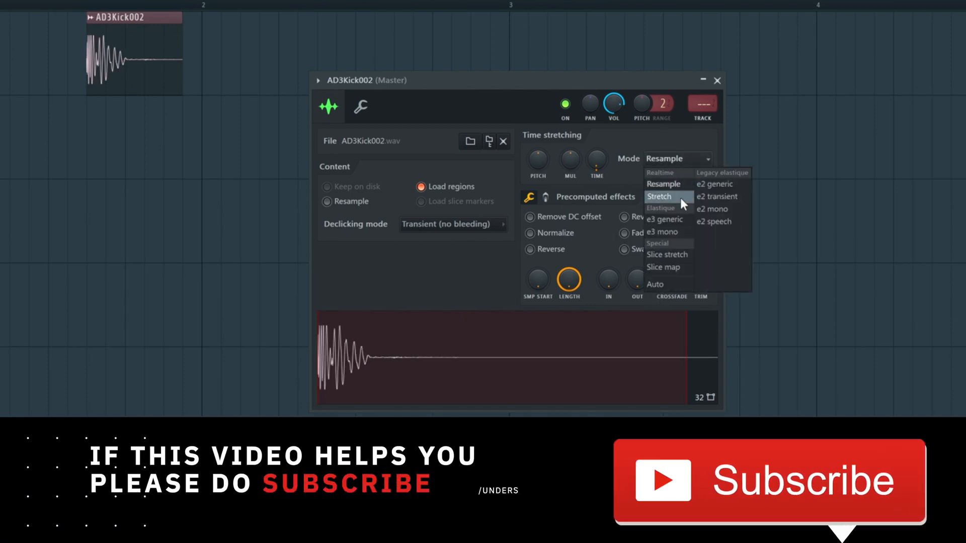
left_click(680, 198)
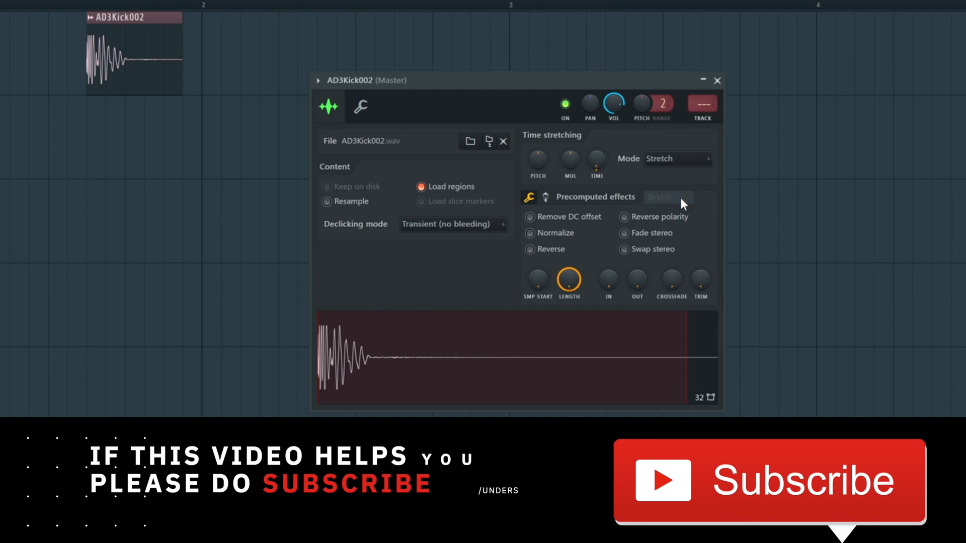
left_click(690, 164)
left_click(673, 266)
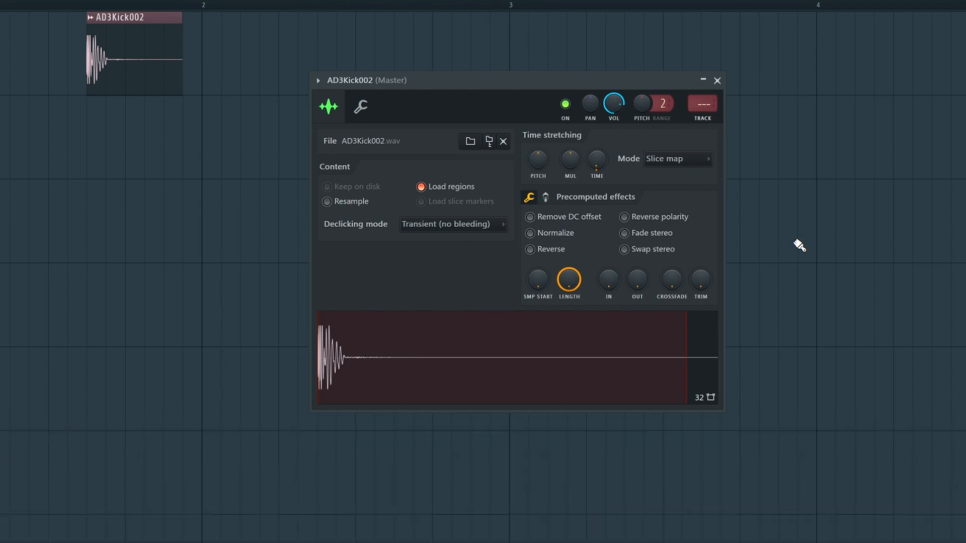
left_click(717, 81)
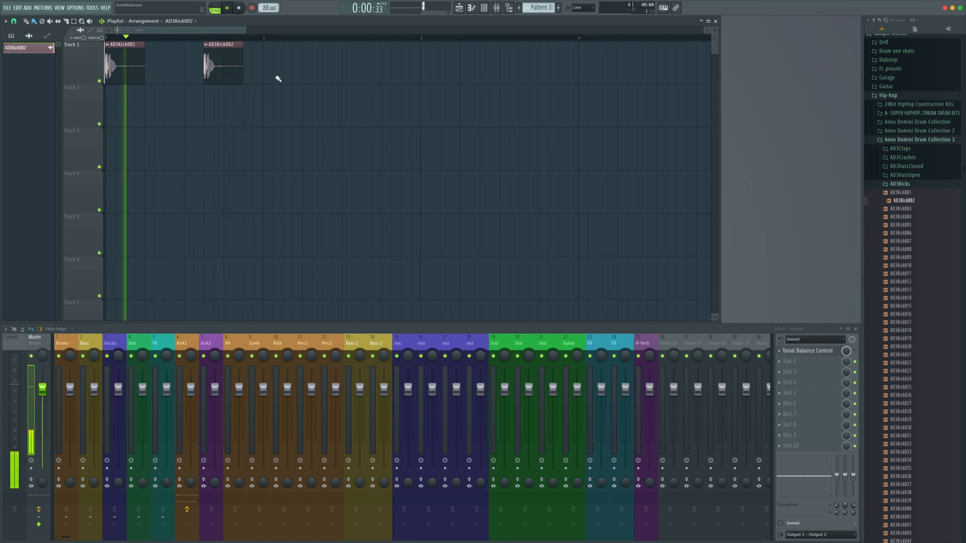
Stop playback, open the AD3Snares folder and preview several snare samples
key("space")
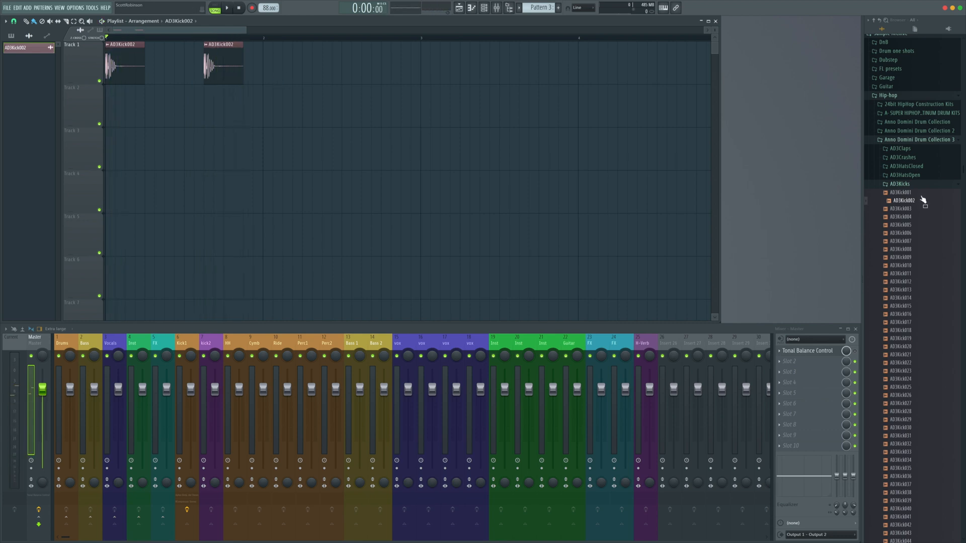
left_click(901, 185)
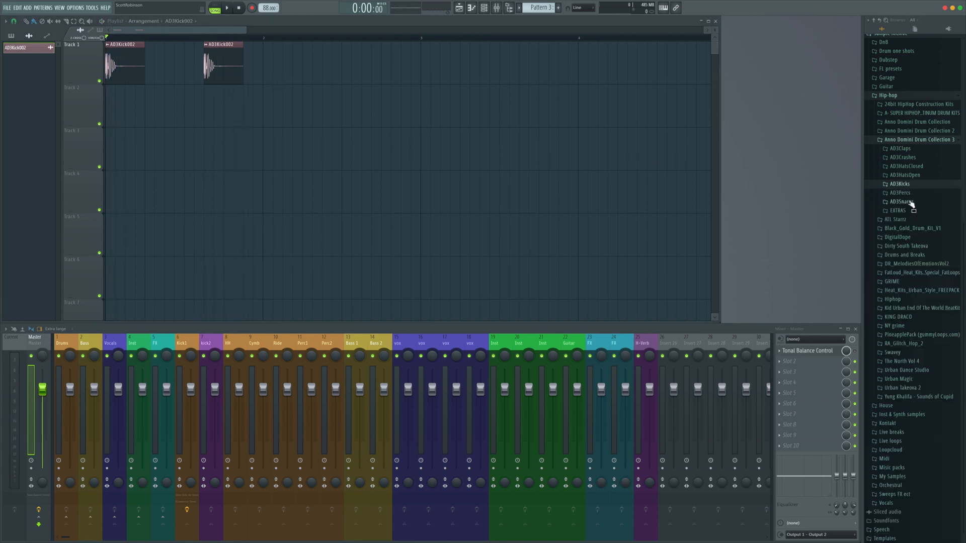
left_click(910, 202)
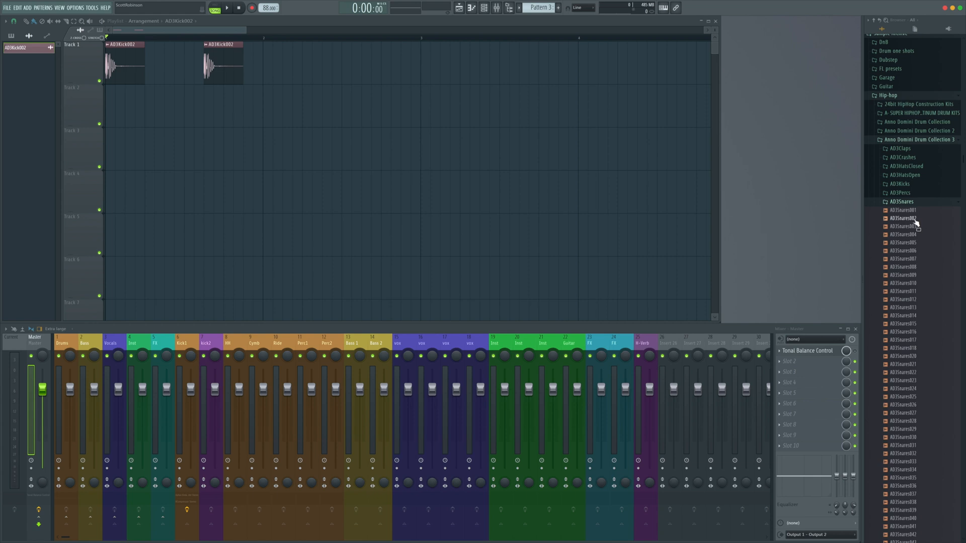
left_click(908, 226)
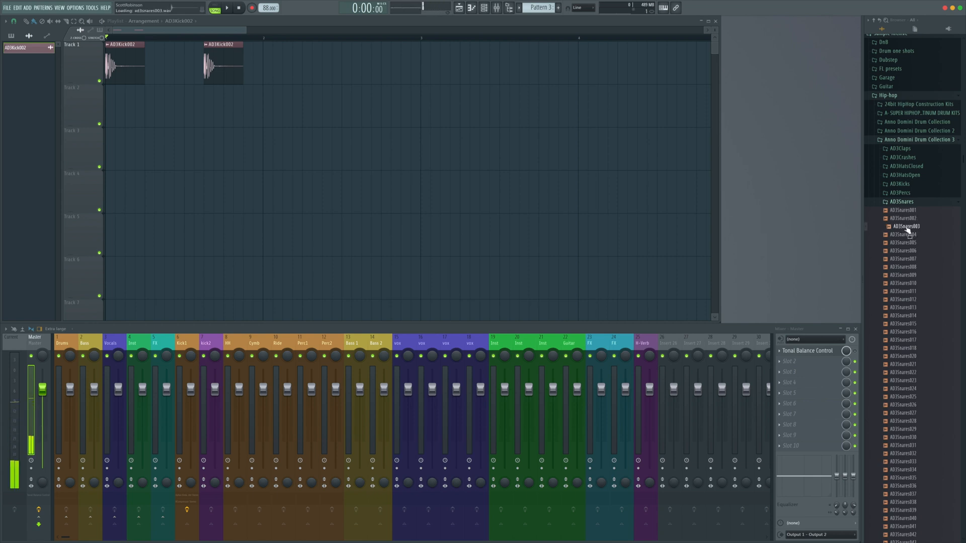
left_click(908, 236)
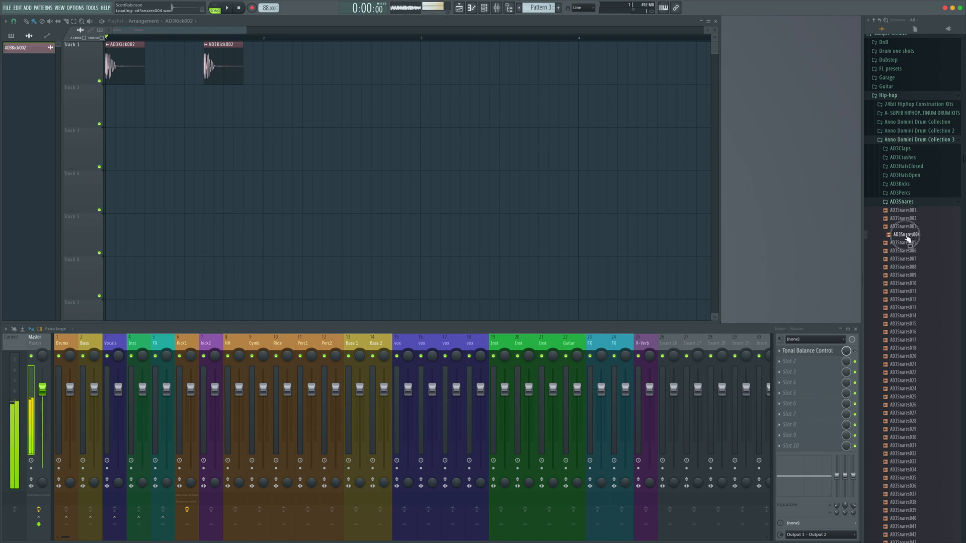
left_click(908, 244)
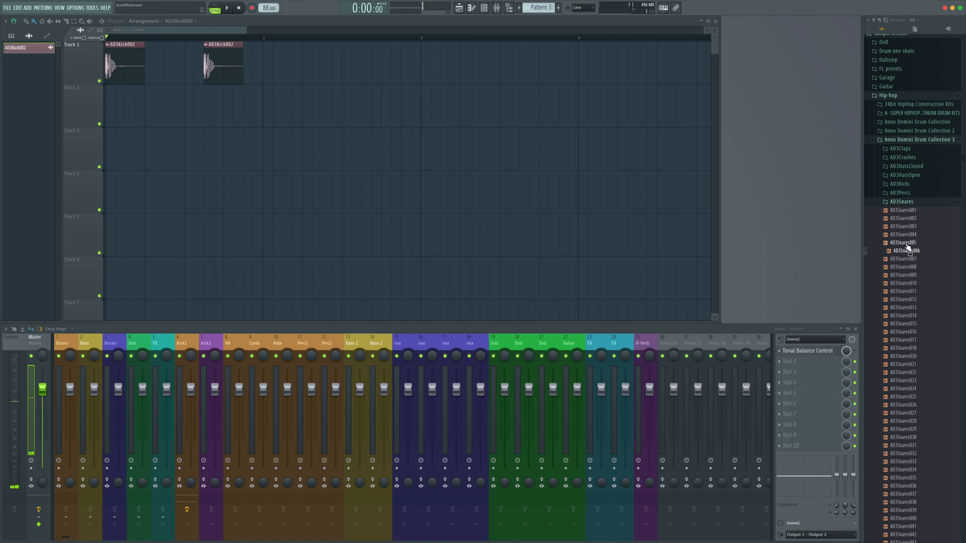
Open AD3Snare005 in a new sampler channel
right_click(908, 245)
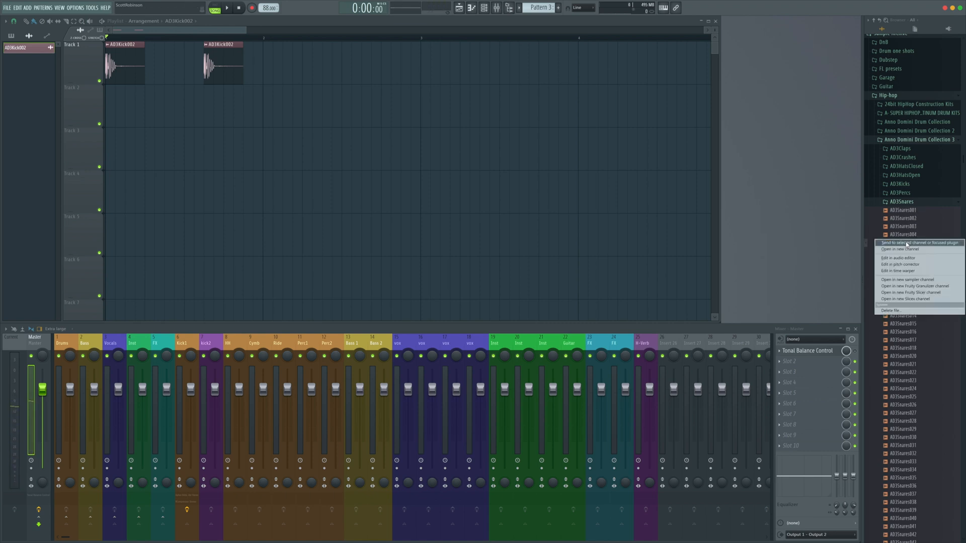
left_click(901, 249)
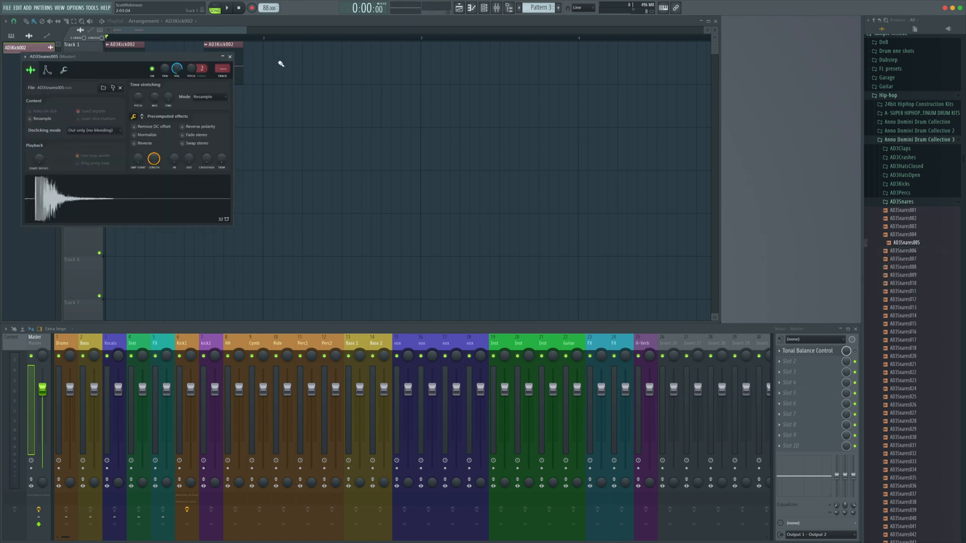
left_click_drag(185, 58, 522, 101)
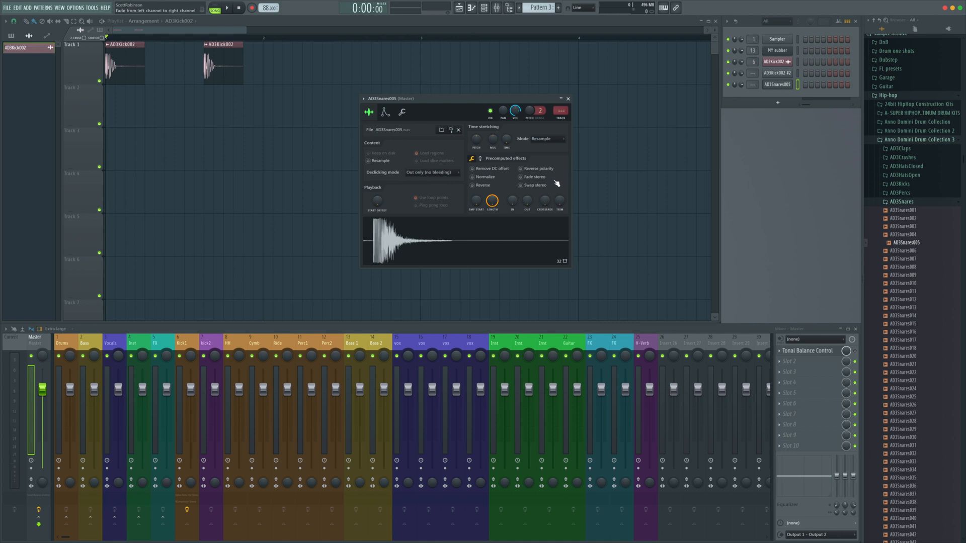
Link the snare channel to mixer track 7, rename that track SNR, and preview the snare
left_click(204, 384)
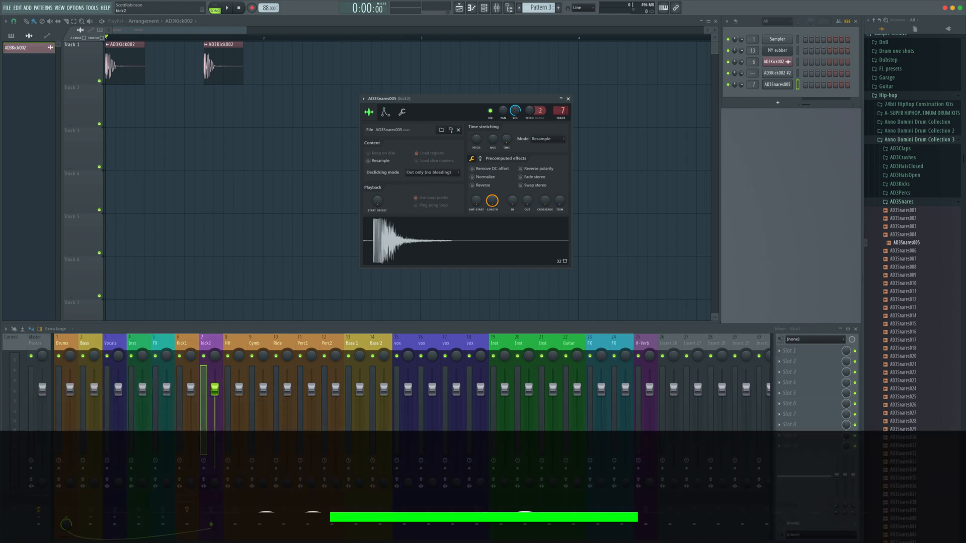
key("ctrl+l")
key("F2")
type("SNR")
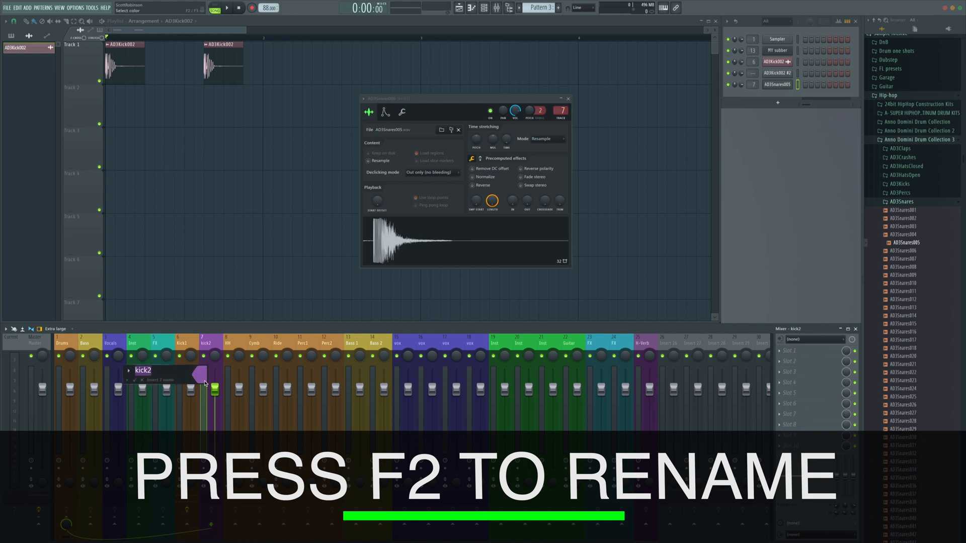
key("Return")
left_click(451, 240)
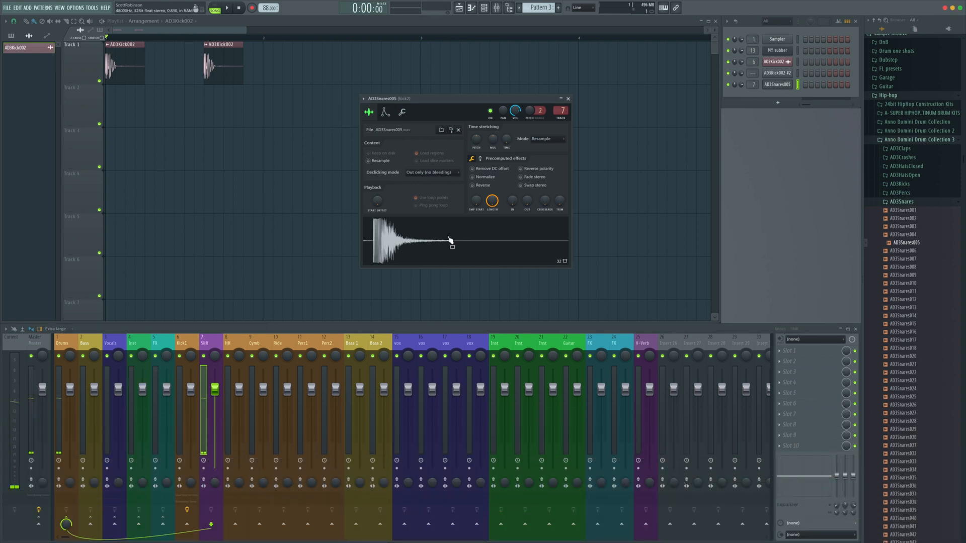
Close the snare's sampler settings and create a new pattern named Snare
left_click(451, 241)
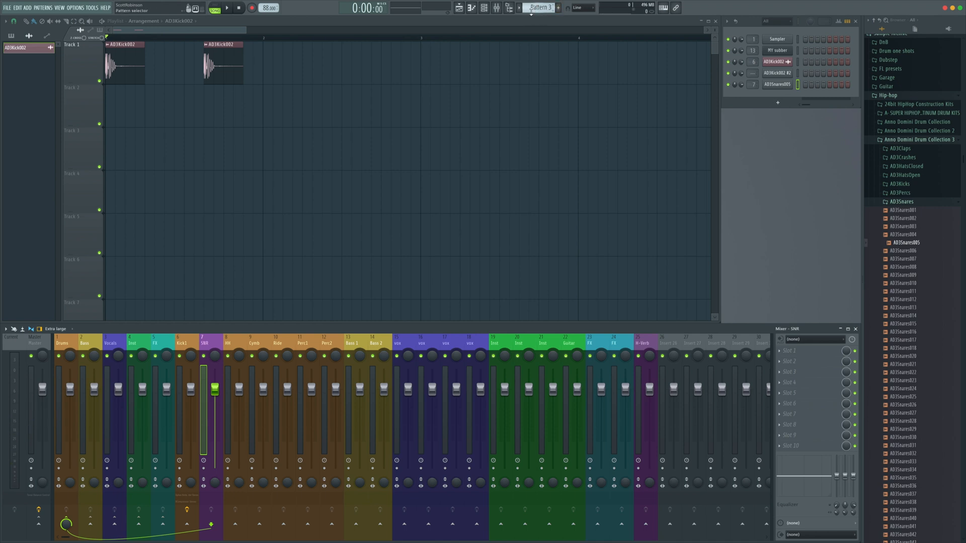
left_click(557, 8)
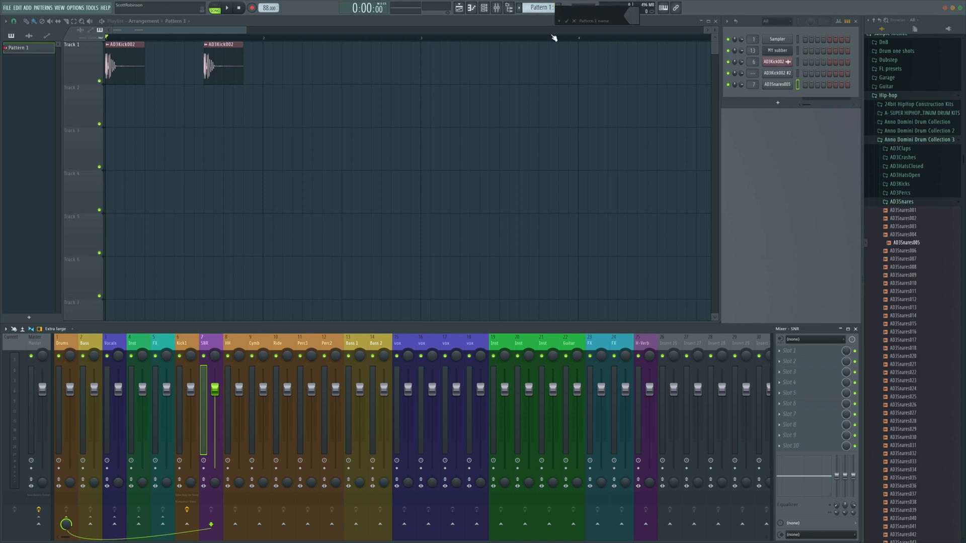
key("Return")
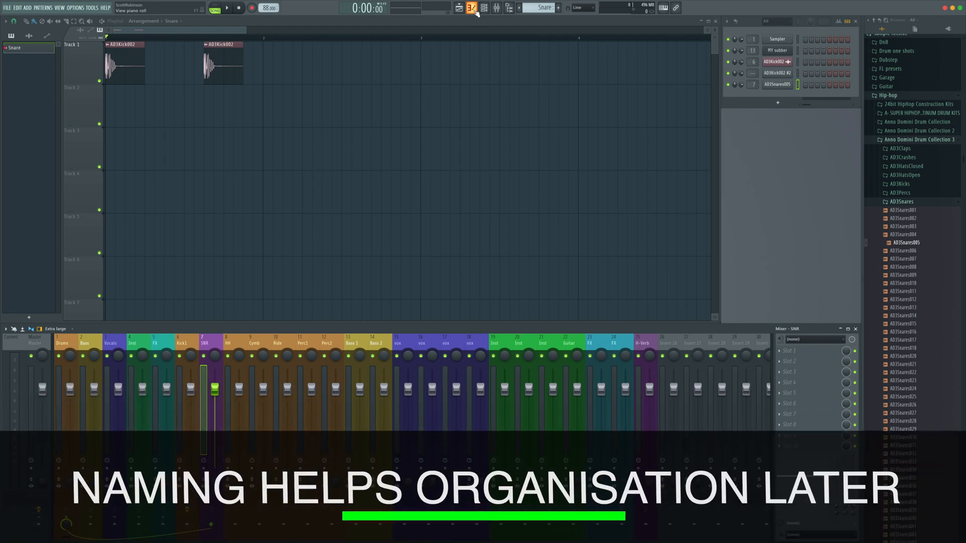
Open the Snare pattern in the piano roll and audition keys to choose a snare pitch
left_click(471, 8)
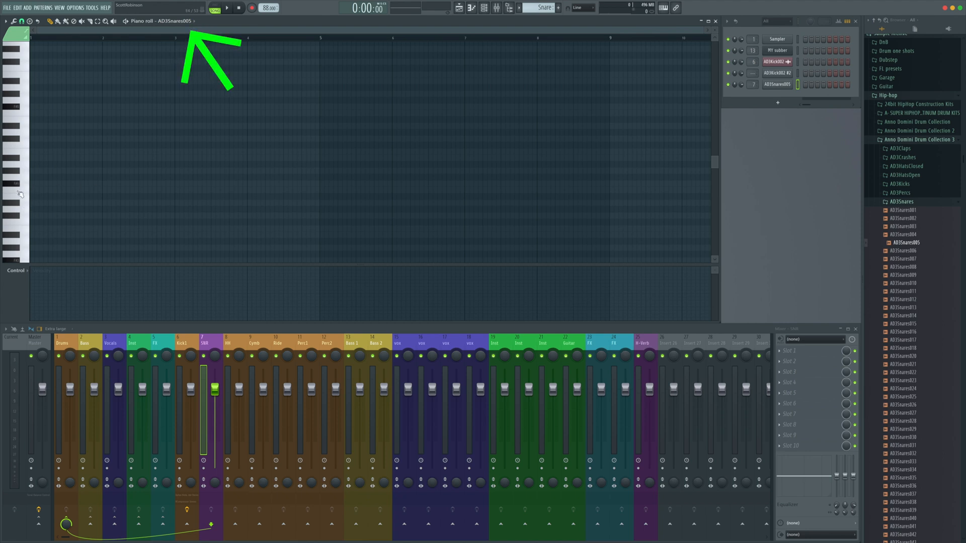
left_click(17, 106)
left_click(16, 107)
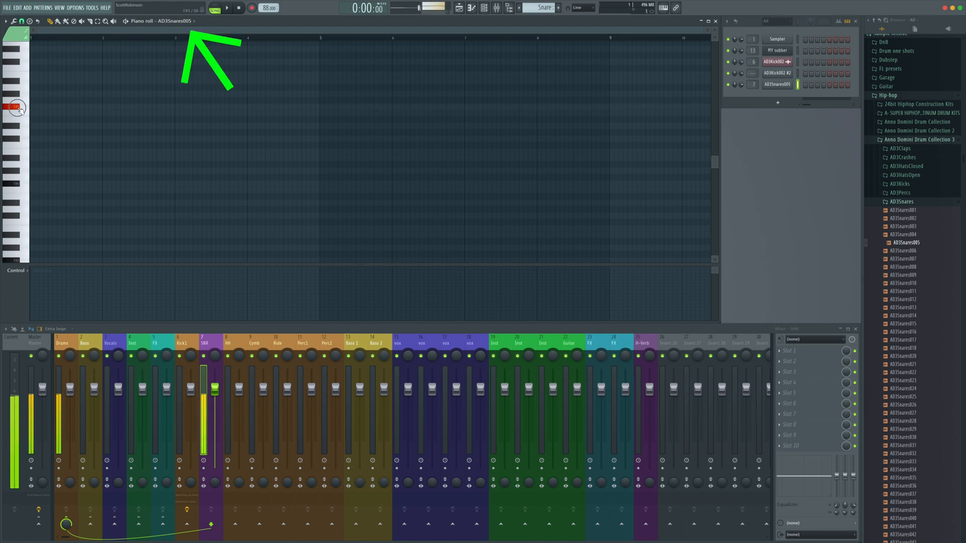
left_click(28, 147)
left_click(28, 146)
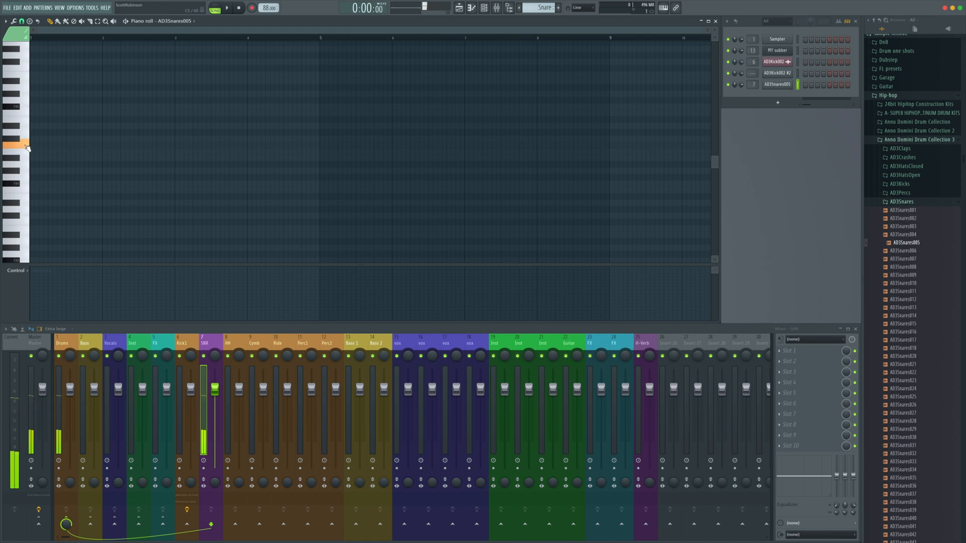
left_click(28, 147)
left_click(27, 221)
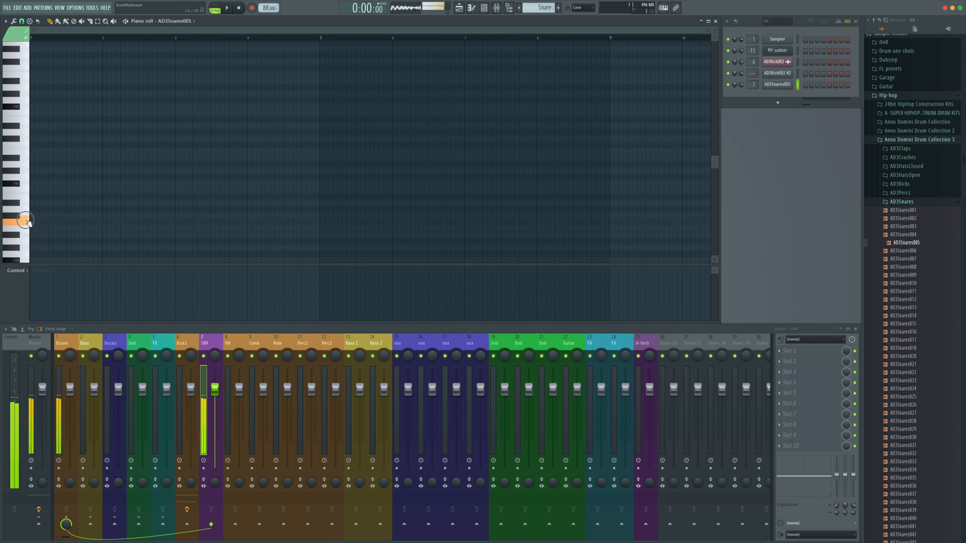
left_click(29, 68)
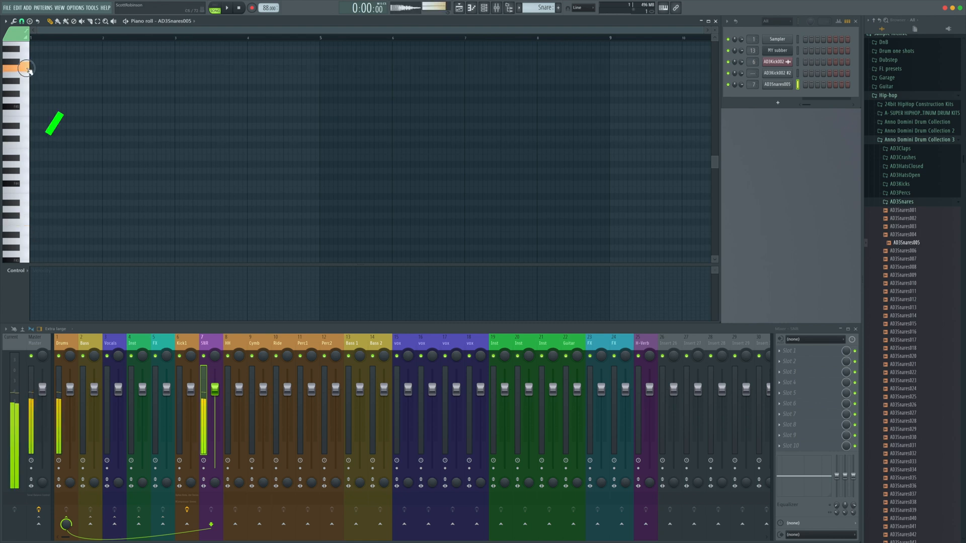
left_click(28, 146)
Place two snare notes on the chosen key at beats 2 and 4 of the first bar
left_click(51, 147)
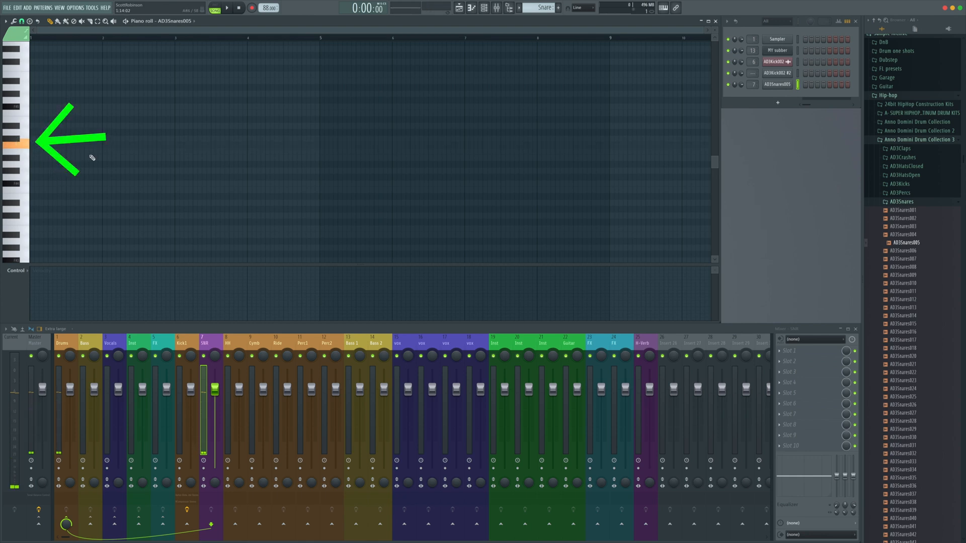
left_click(90, 149)
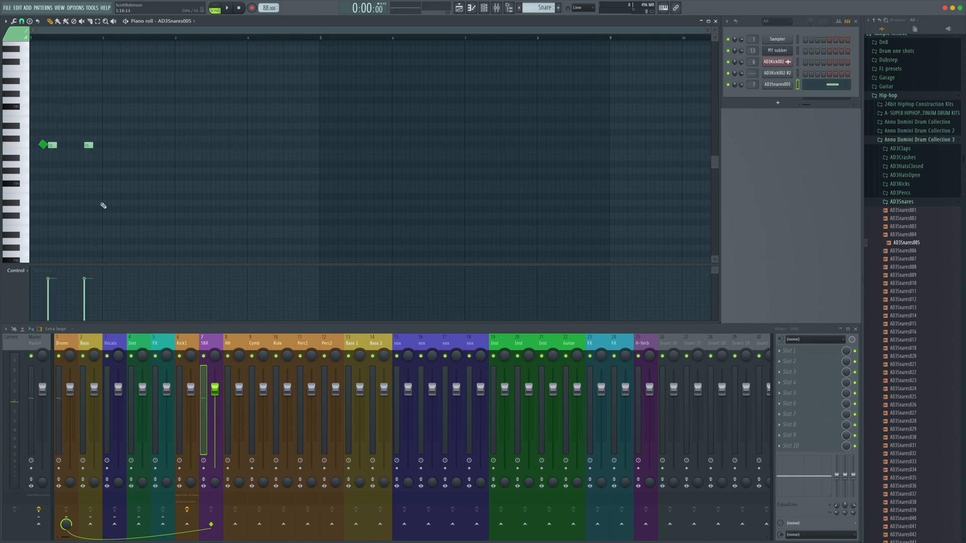
scroll(103, 205, "up", 2)
scroll(103, 205, "up", 2)
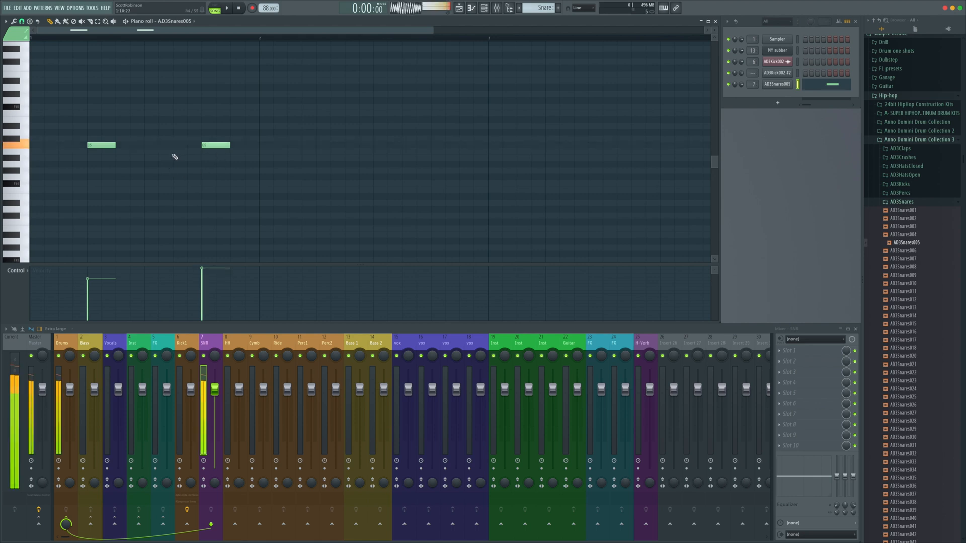
left_click(102, 145)
mouse_move(109, 145)
left_mouse_down()
mouse_move(137, 145)
mouse_move(95, 146)
left_mouse_up()
left_click_drag(209, 146, 206, 147)
Turn snapping off and nudge the second snare note slightly later
left_click(22, 22)
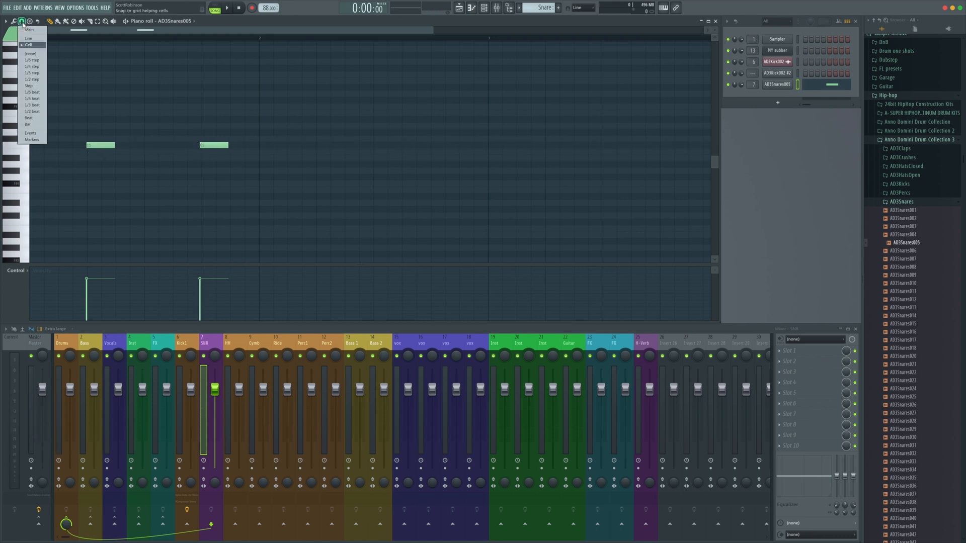
left_click(30, 53)
left_click_drag(221, 146, 235, 147)
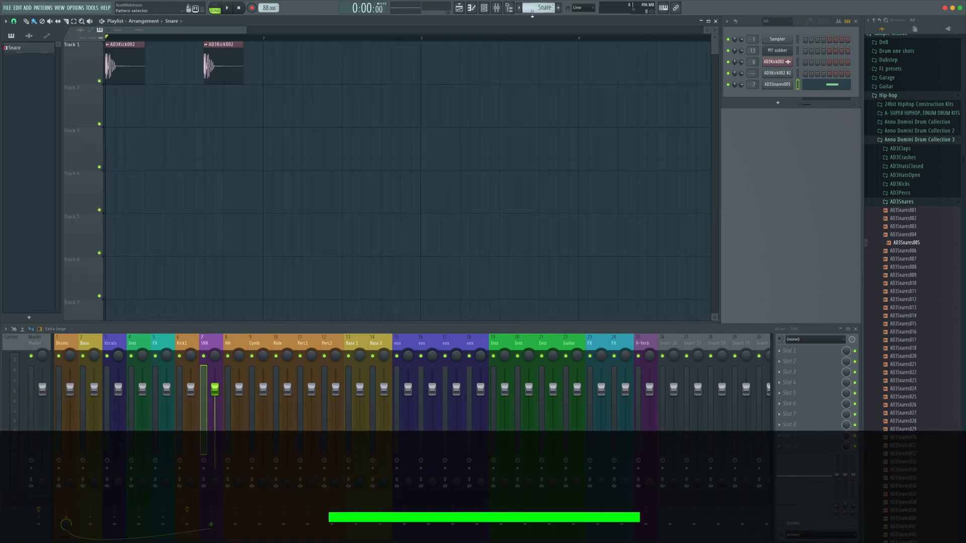
Place the Snare pattern at the start of Track 2 and play it back with the kicks
left_click(177, 103)
left_click_drag(224, 103, 165, 102)
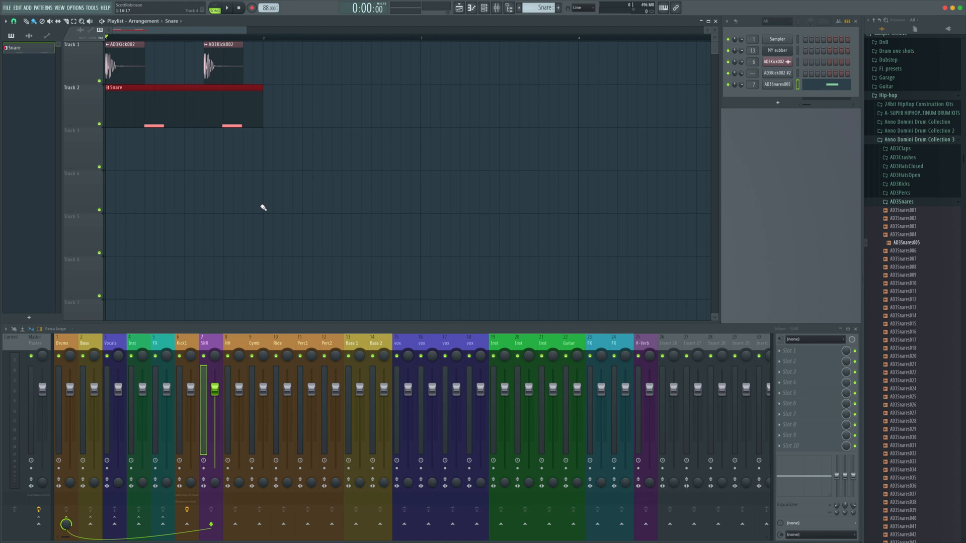
key("space")
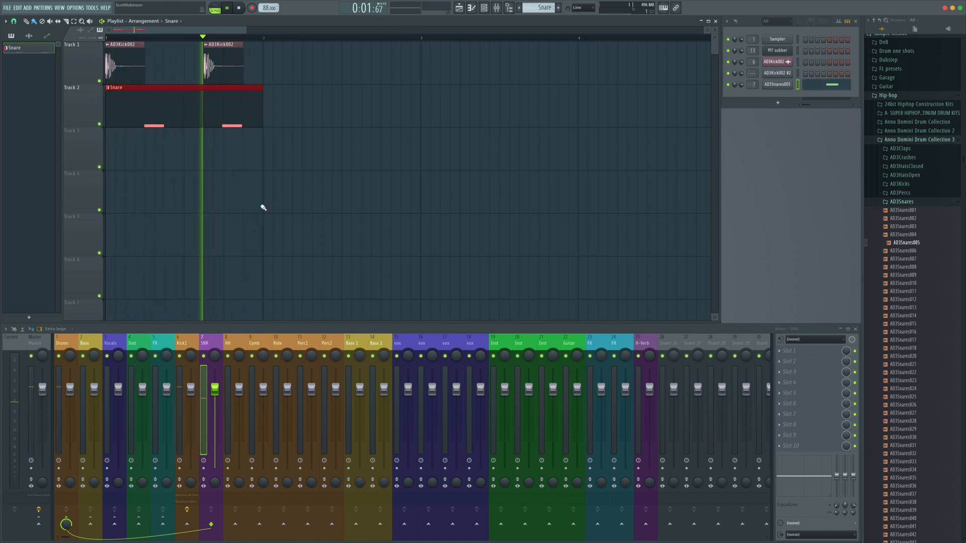
key("space")
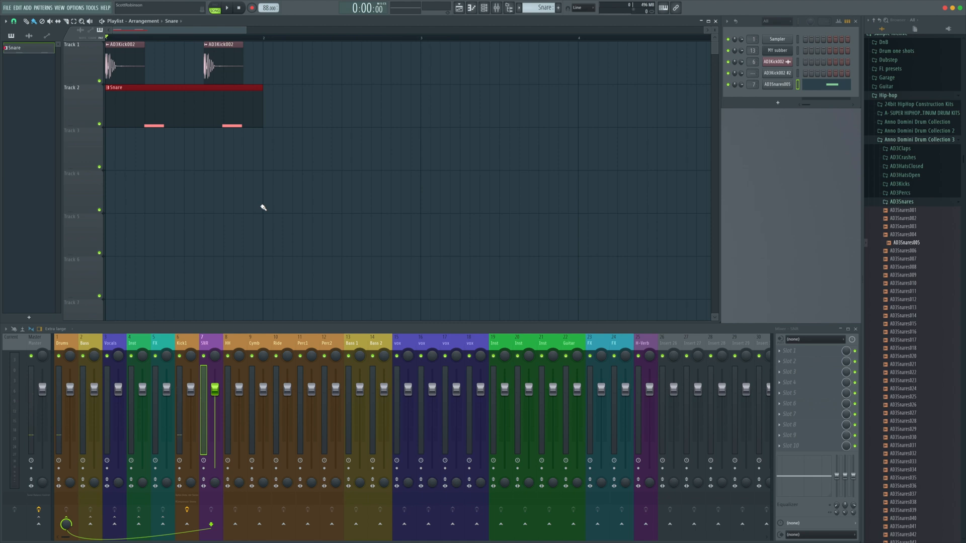
Add snare notes on beats 2 and 4 of the second bar and play the pattern
double_click(239, 101)
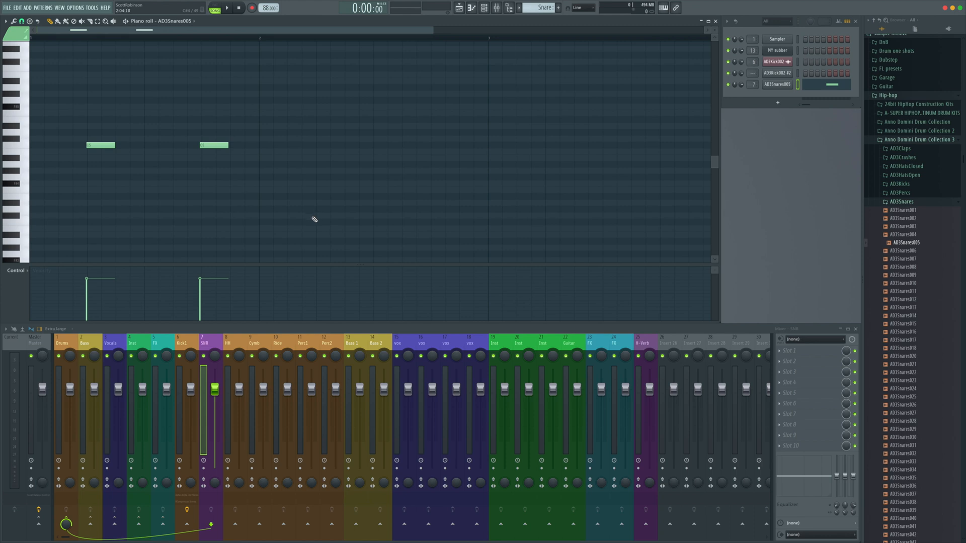
left_click(322, 146)
left_click(436, 146)
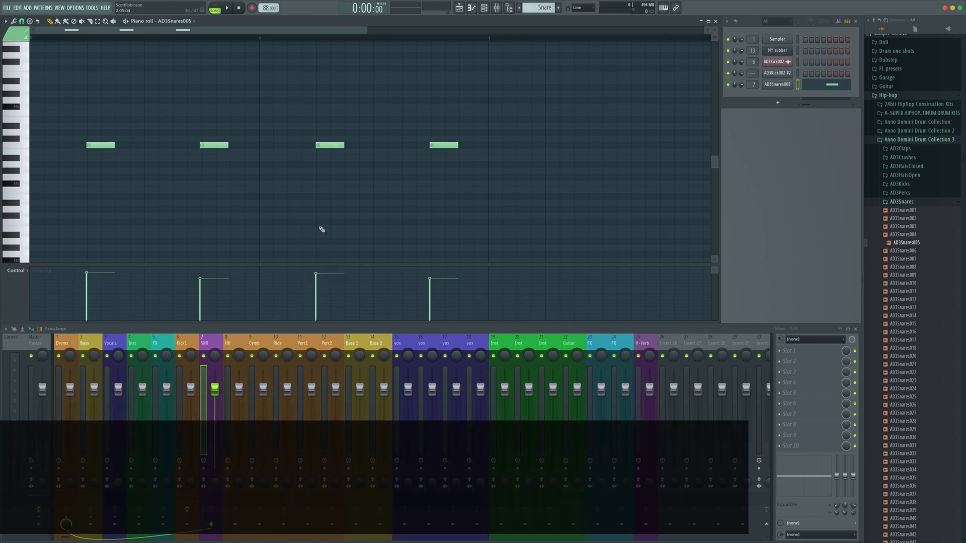
key("space")
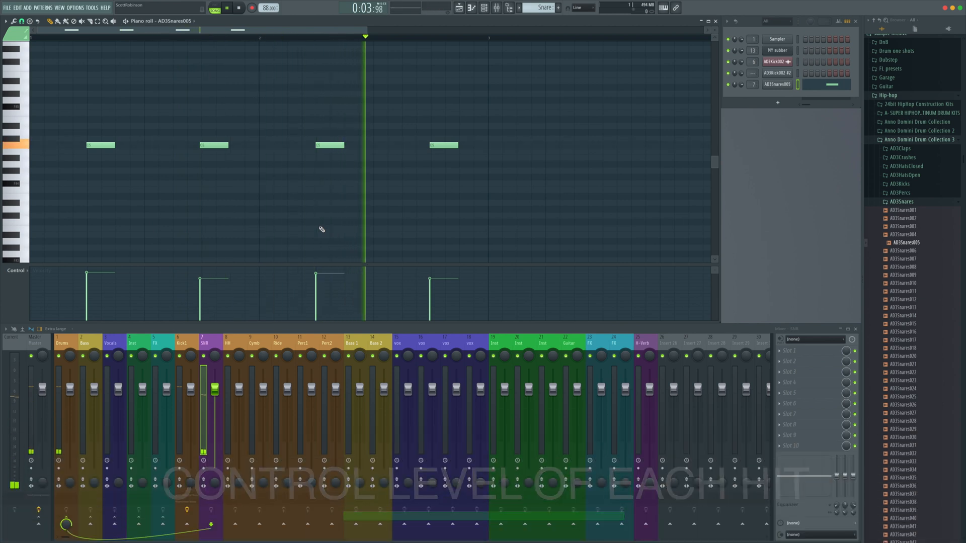
key("space")
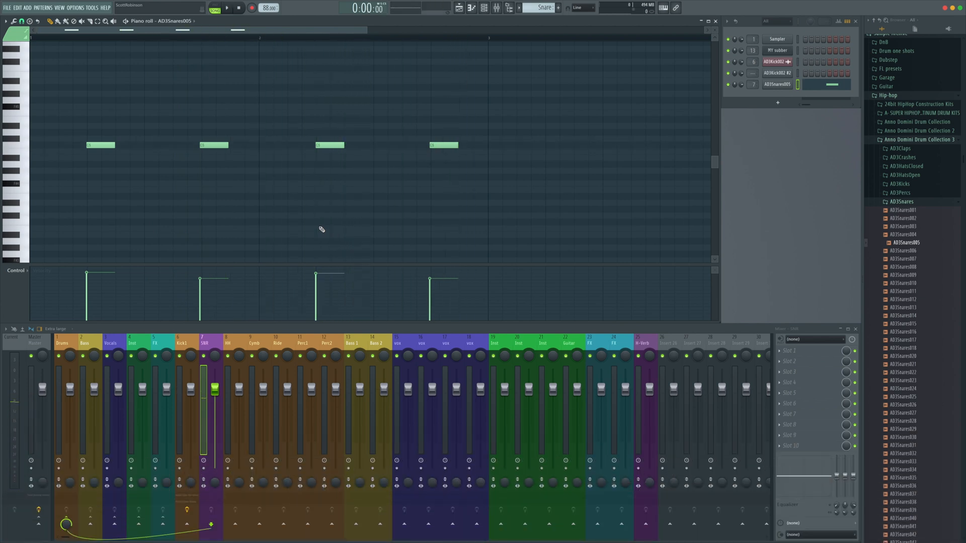
Copy the two kick clips into the second bar of Track 1 and play back the arrangement
key("F5")
left_click(135, 47)
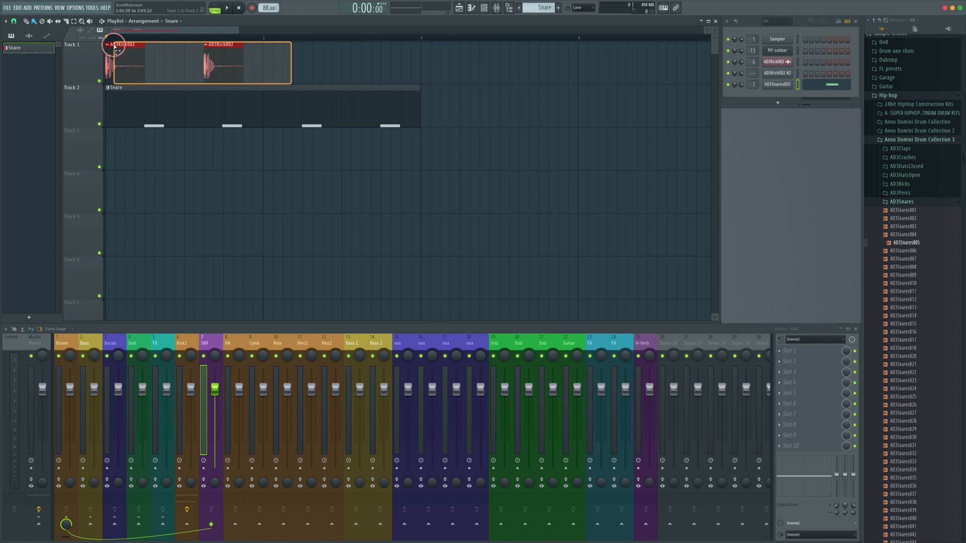
left_click_drag(117, 46, 276, 44)
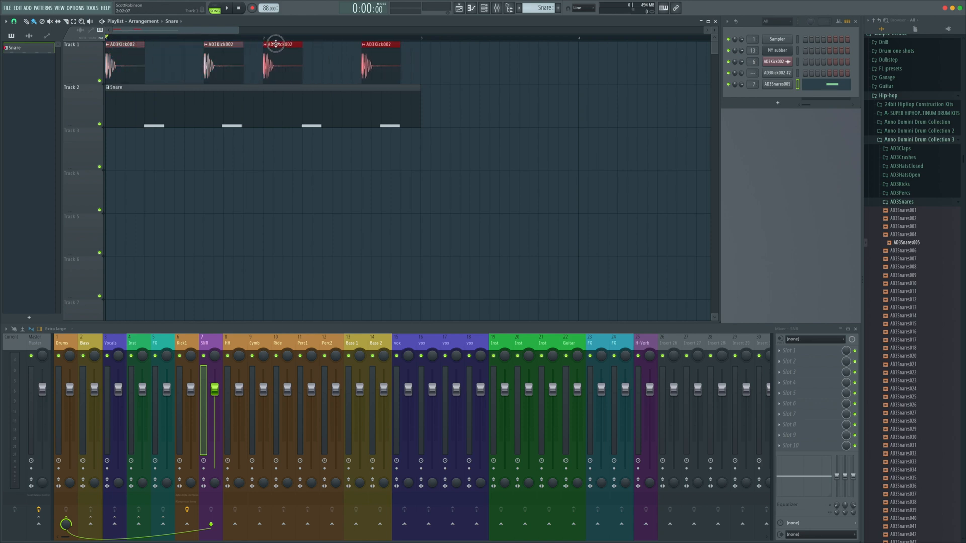
key("space")
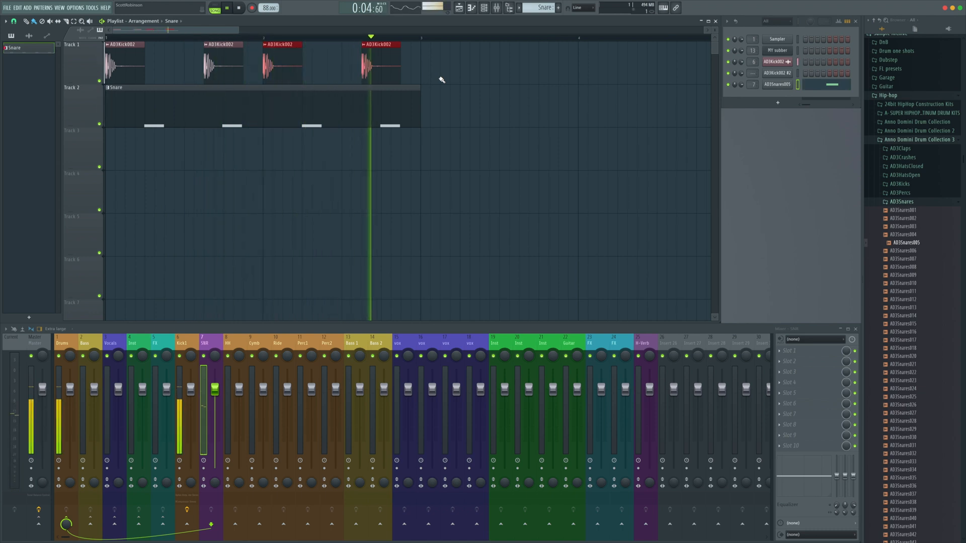
key("space")
Add a short, quiet ghost snare note just after the third snare hit and play back the arrangement
double_click(334, 97)
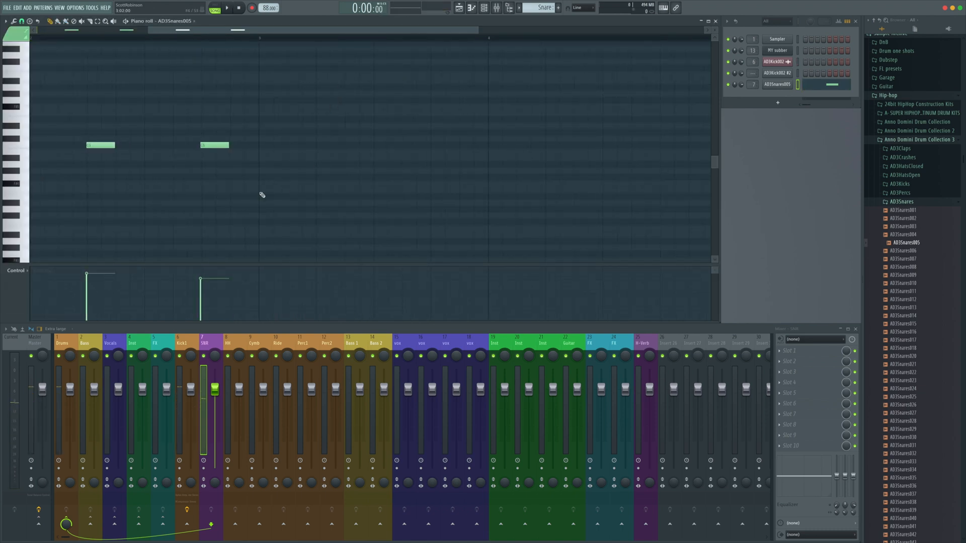
key("ctrl+b")
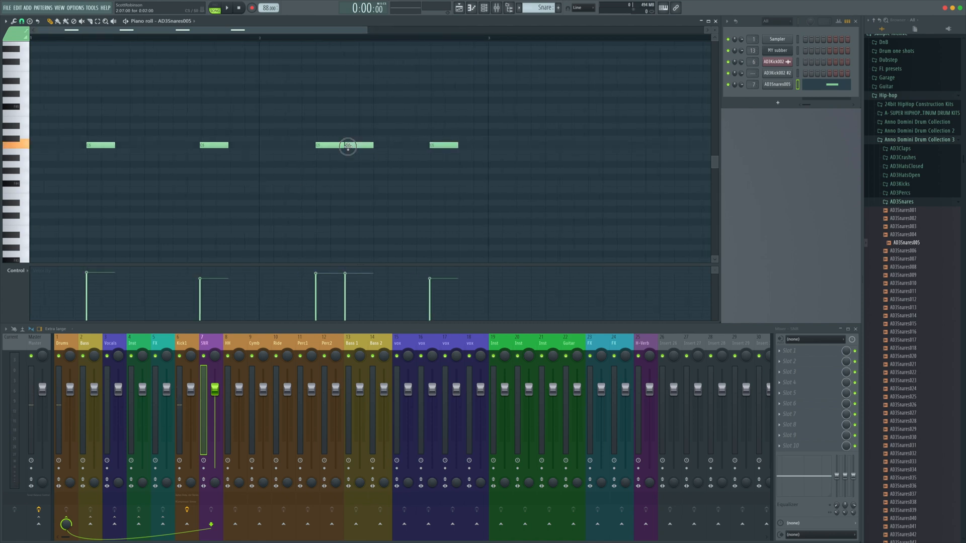
left_click(347, 147)
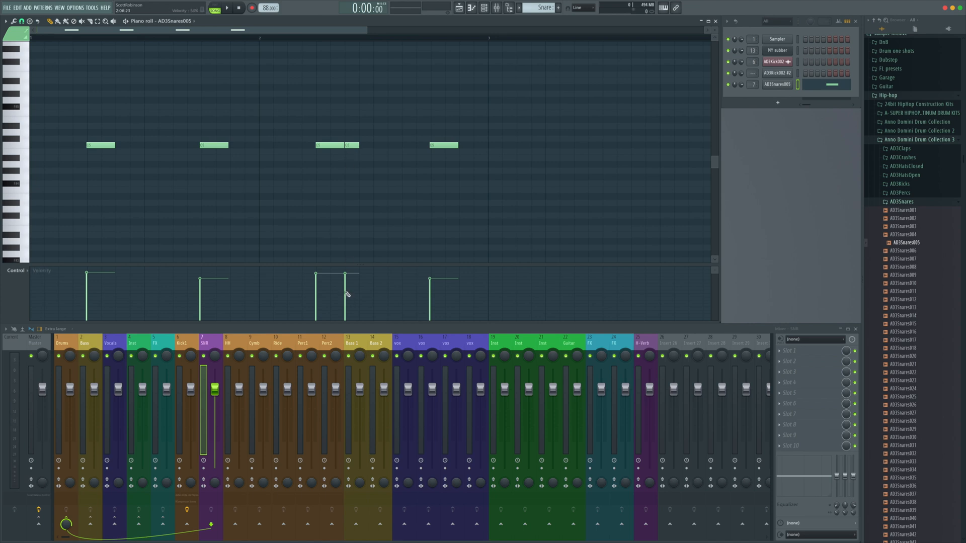
key("space")
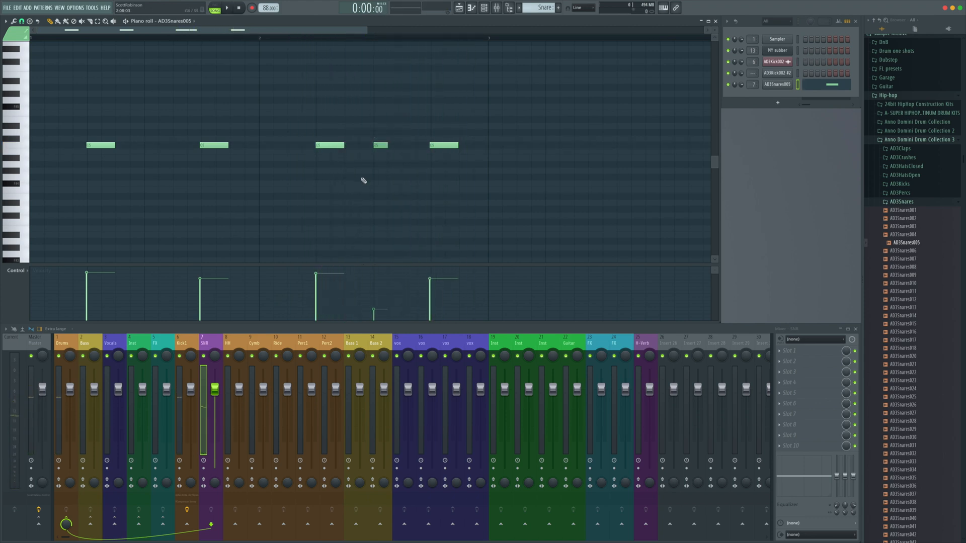
key("space")
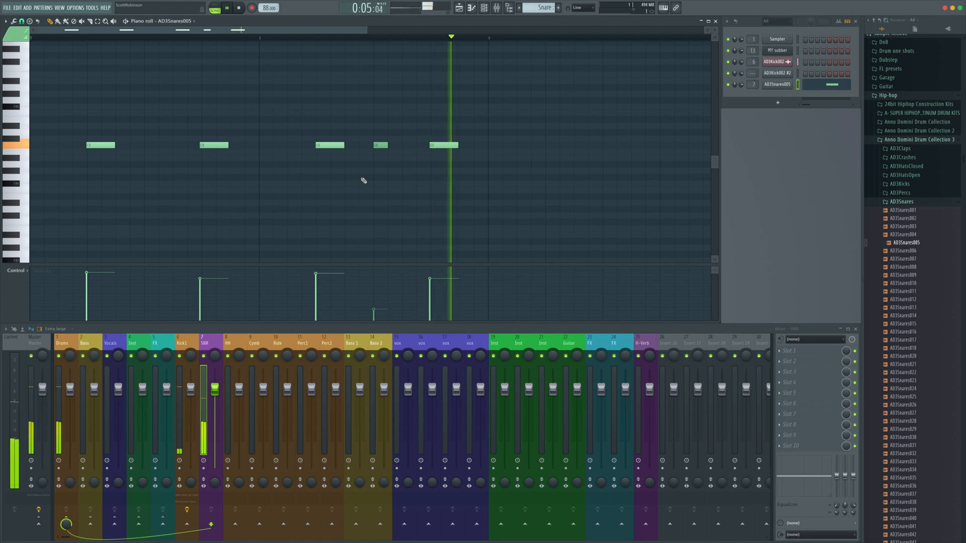
key("space")
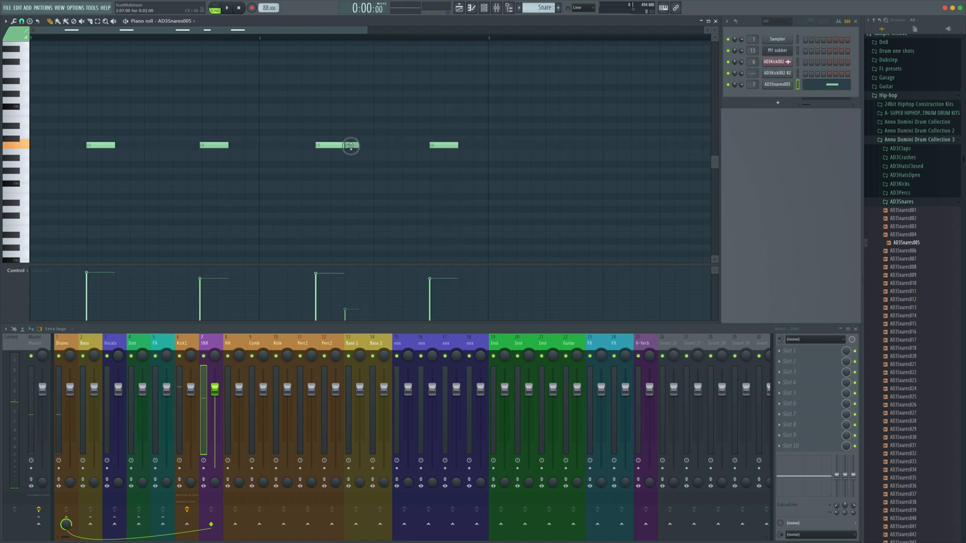
key("space")
left_click(460, 7)
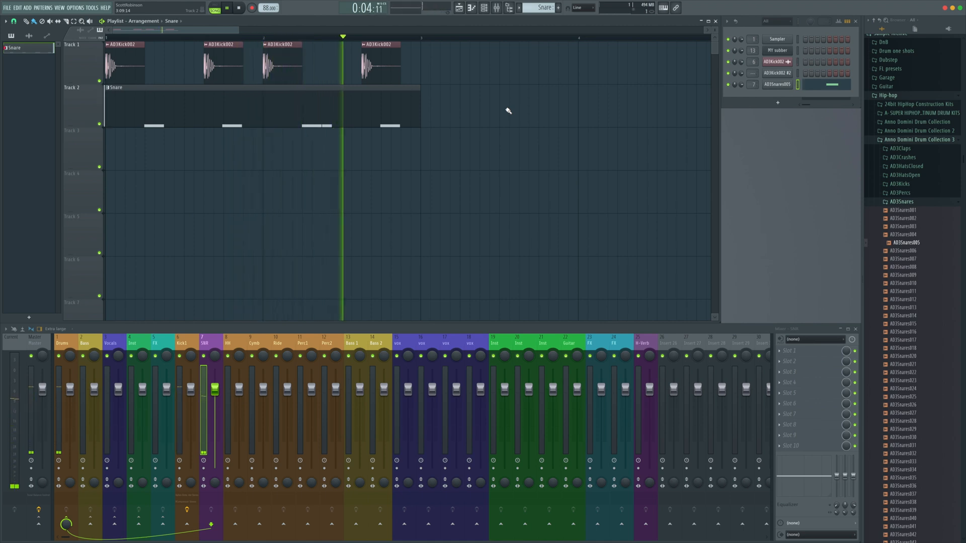
key("space")
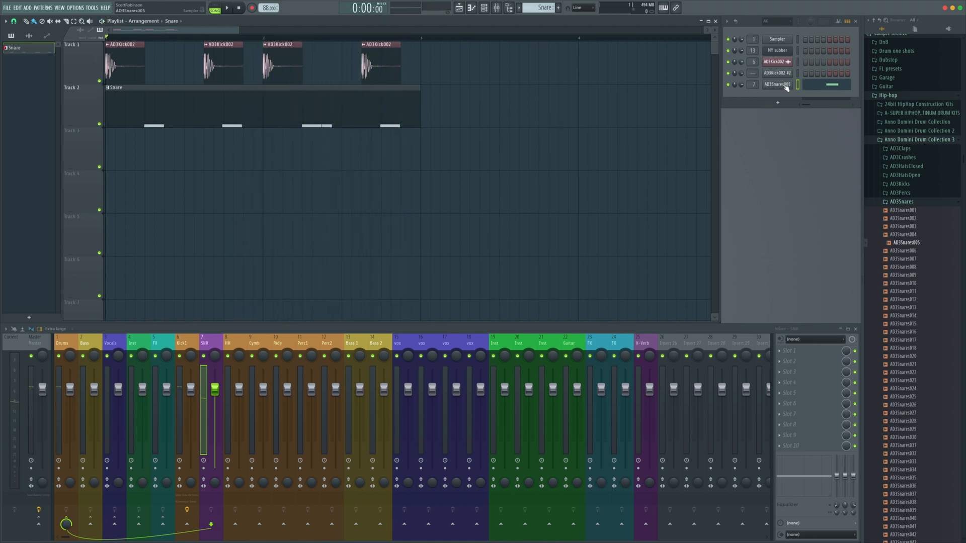
Open the AD3Percs folder and load AD3Perc002 into a new sampler channel
left_click(900, 192)
right_click(904, 208)
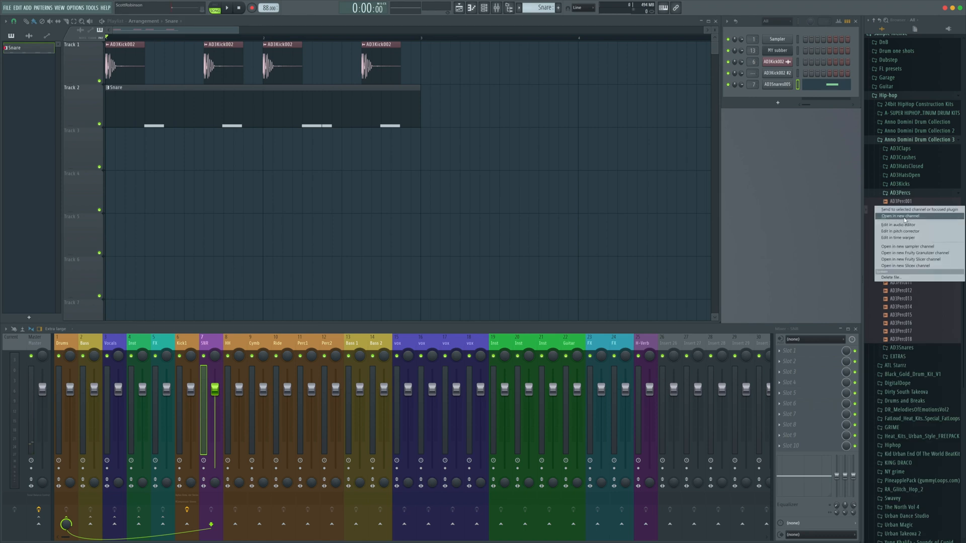
left_click(905, 217)
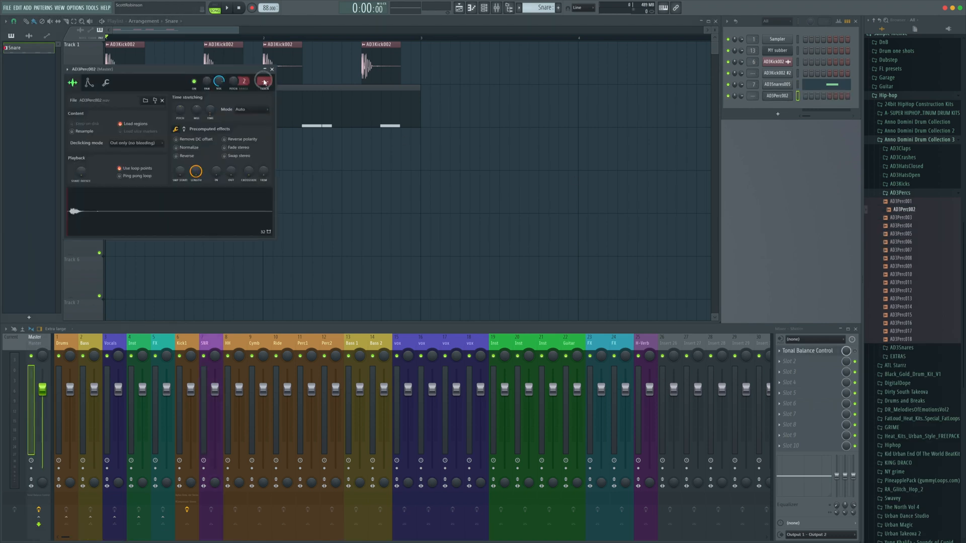
Link the percussion channel to mixer track 11 and close its sampler settings
left_click_drag(242, 71, 583, 113)
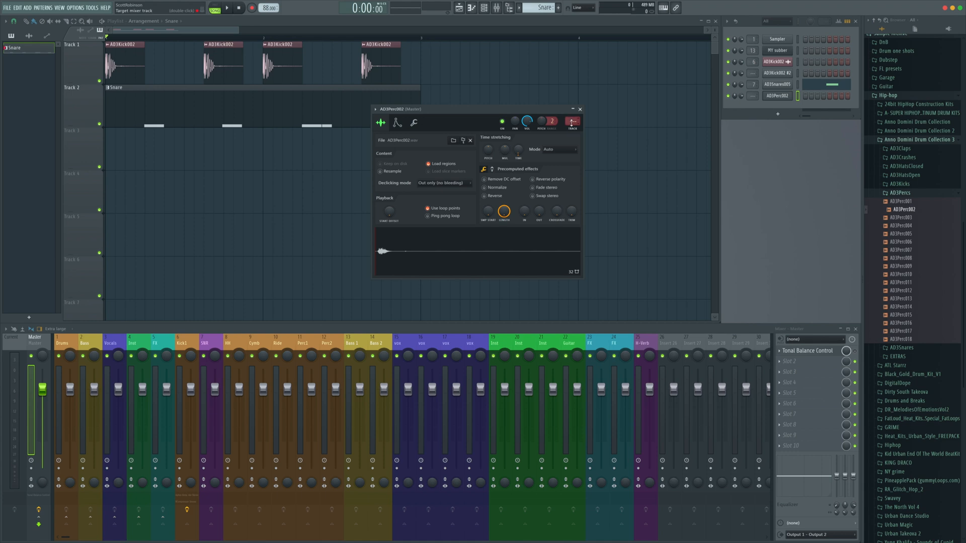
scroll(571, 124, "up", 7)
scroll(574, 121, "up", 4)
left_click(579, 108)
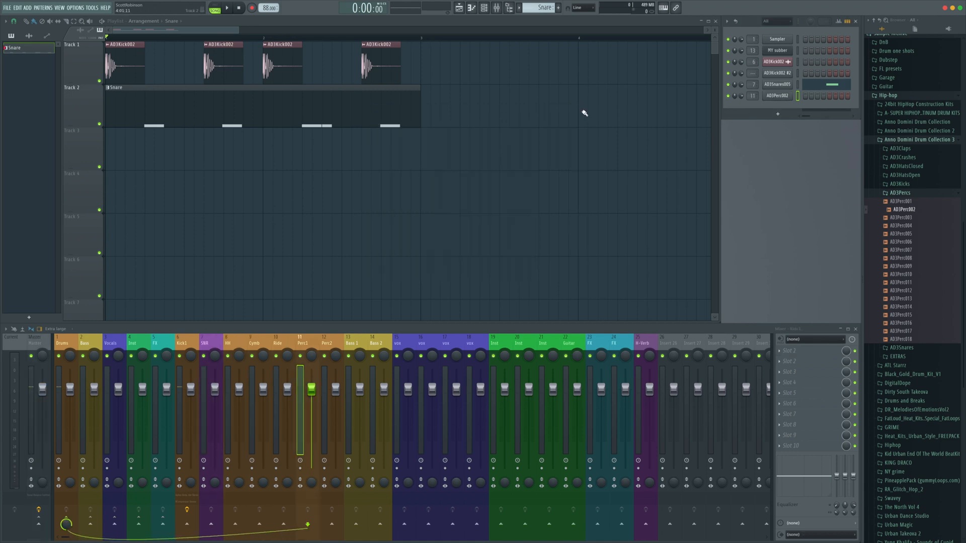
Create a new pattern named percs and place it at the start of Track 3
left_click(559, 8)
type("percs")
key("Return")
left_click_drag(376, 164, 180, 155)
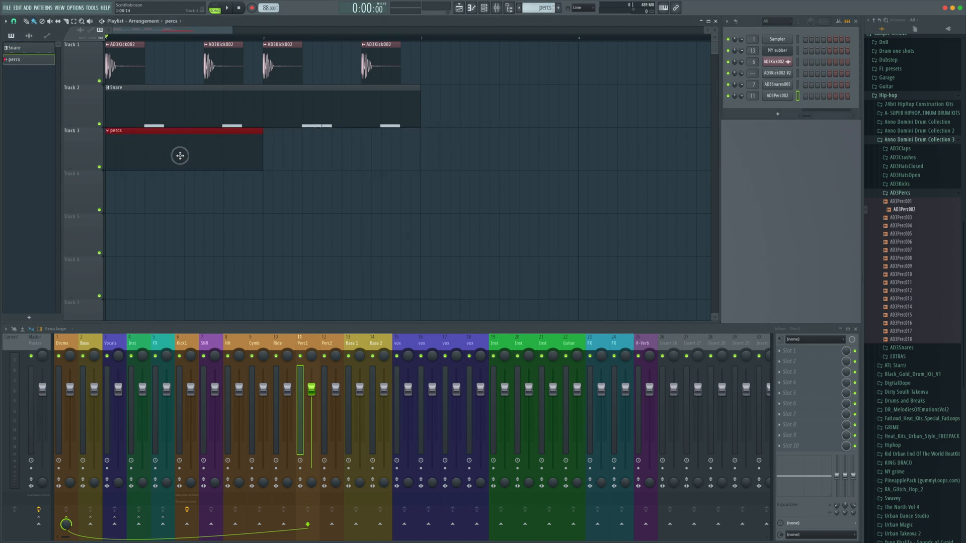
Open the percs pattern in the piano roll and set the snap to Cell
left_click(470, 9)
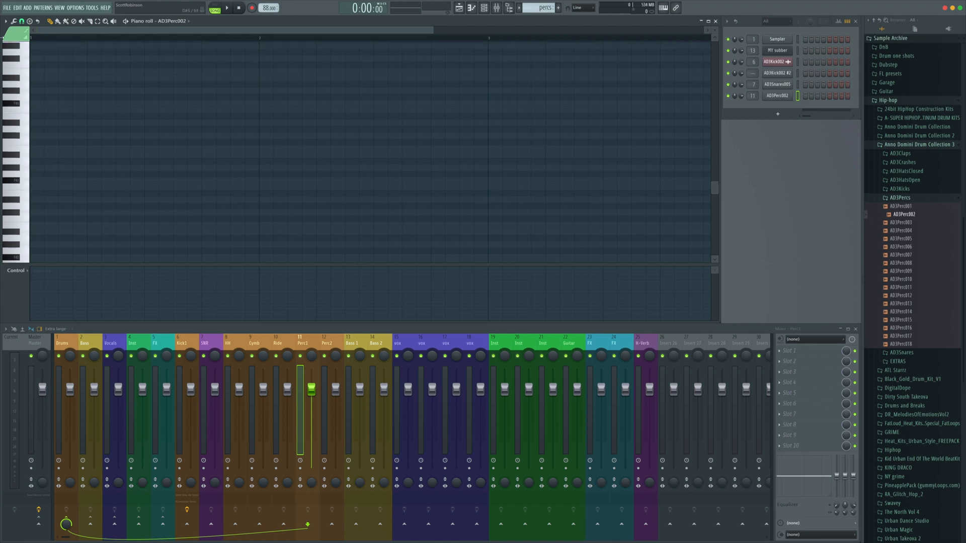
left_click(22, 22)
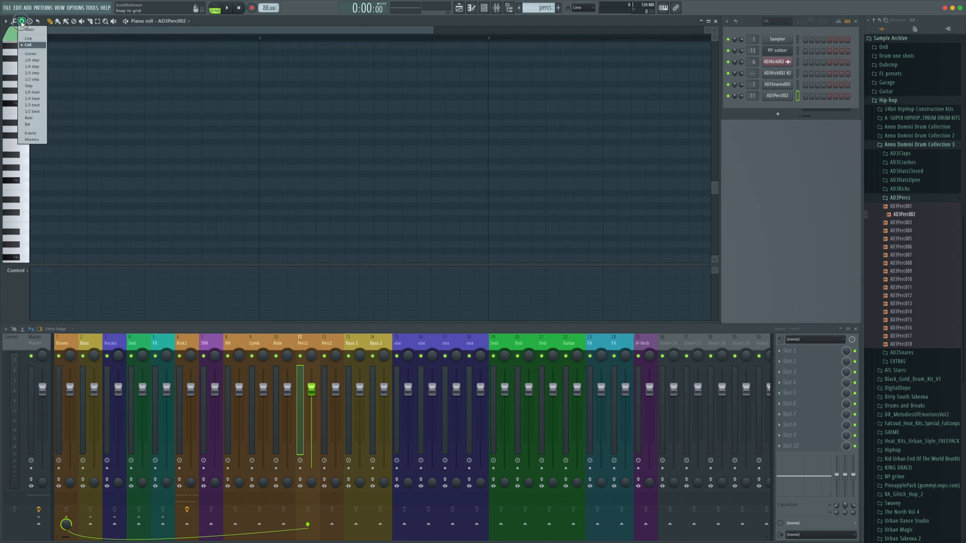
left_click(37, 46)
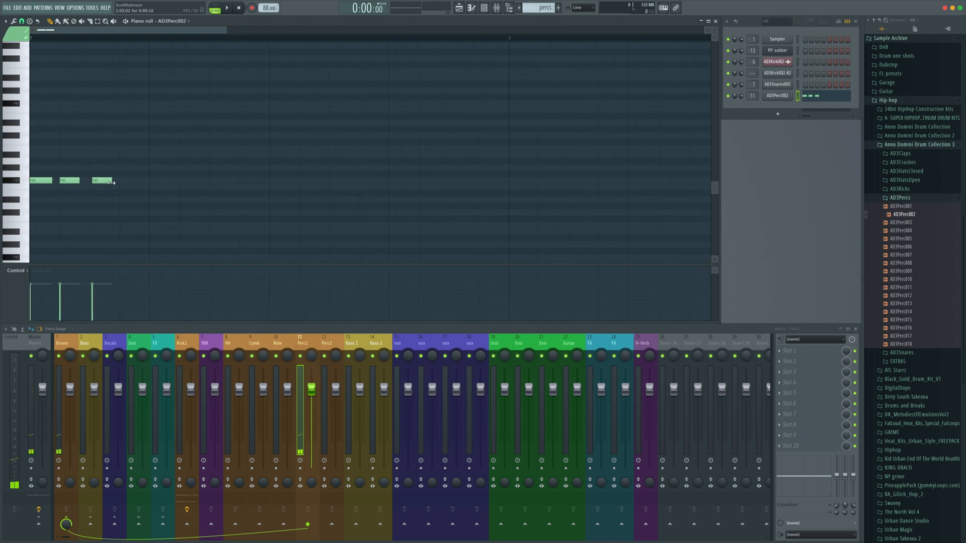
Place percussion notes on the first beats, lower the fourth note's velocity and play the pattern
key("space")
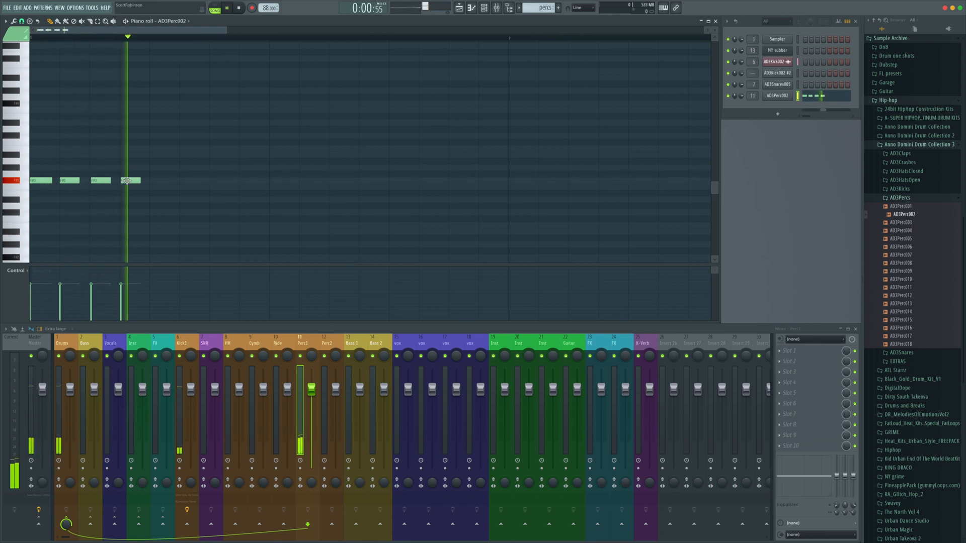
key("space")
mouse_move(122, 291)
left_mouse_down()
mouse_move(56, 281)
mouse_move(122, 290)
left_mouse_up()
key("space")
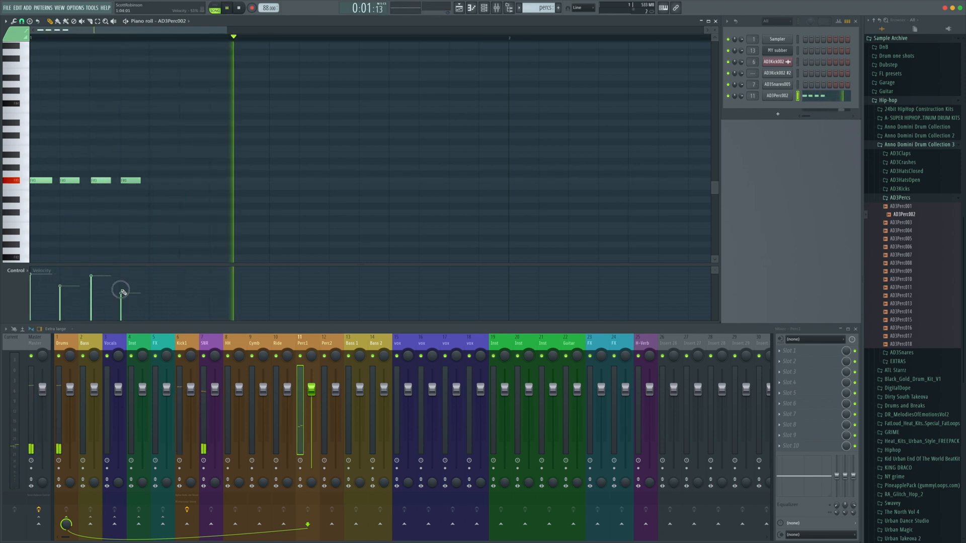
Add more percussion notes with varied velocities across the first bar and play it
left_click(183, 180)
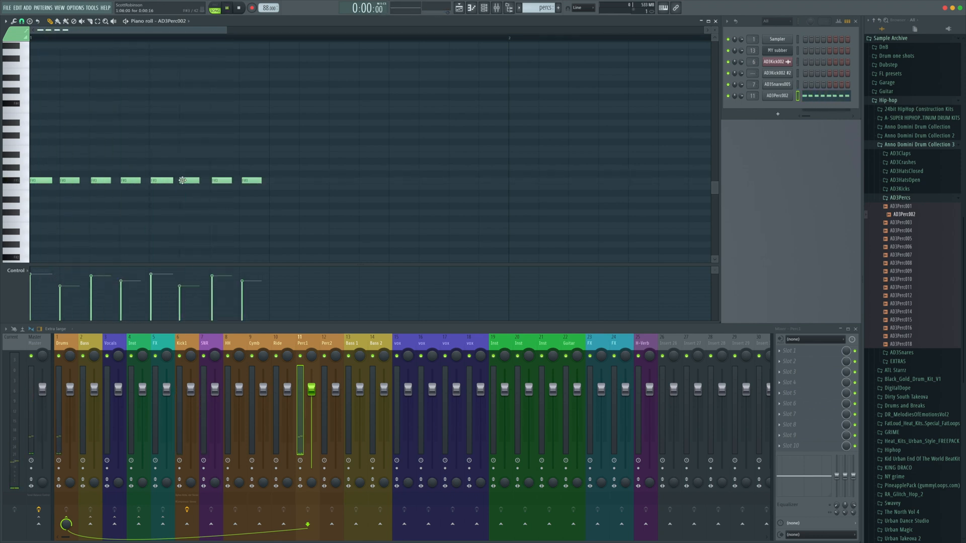
key("space")
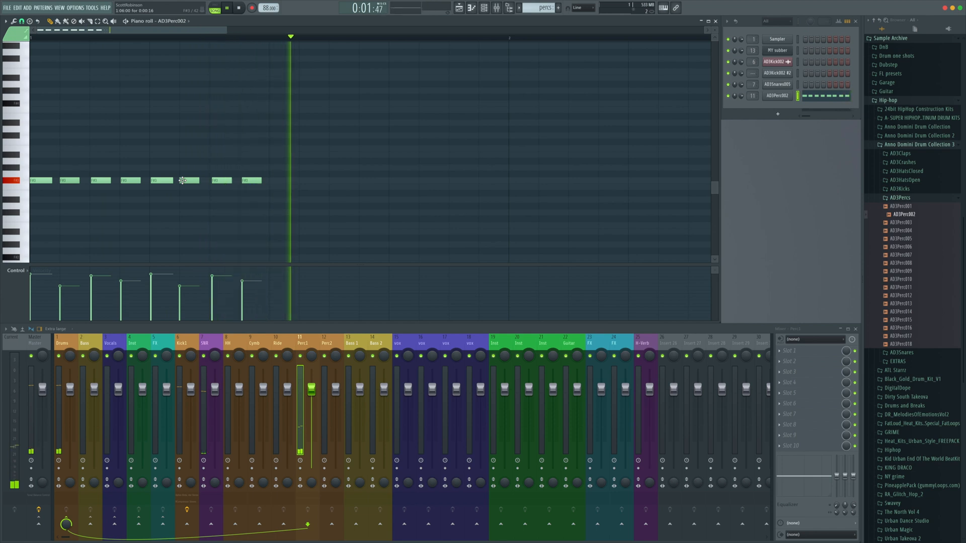
key("space")
Select the percussion notes and duplicate them into the second half of the bar
left_click_drag(183, 180, 187, 182)
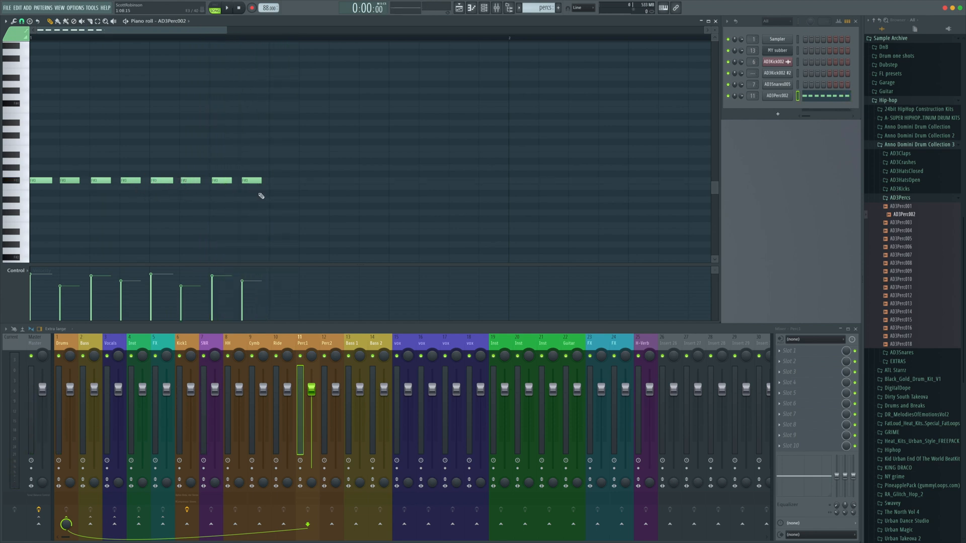
left_click_drag(260, 194, 162, 174)
left_click_drag(162, 181, 160, 180)
key("space")
Select all percussion notes and duplicate them again to extend the pattern, then deselect
key("space")
key("ctrl+b")
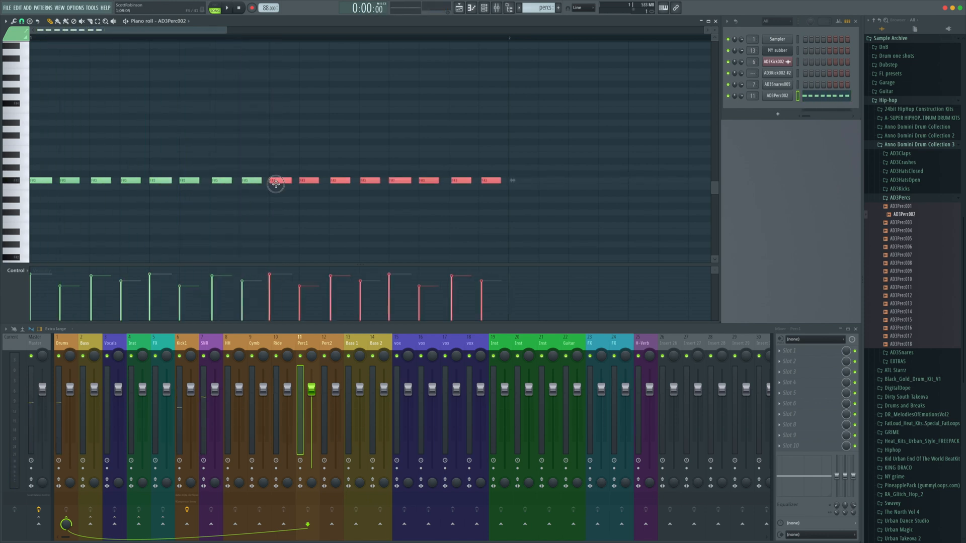
left_click(266, 196)
key("space")
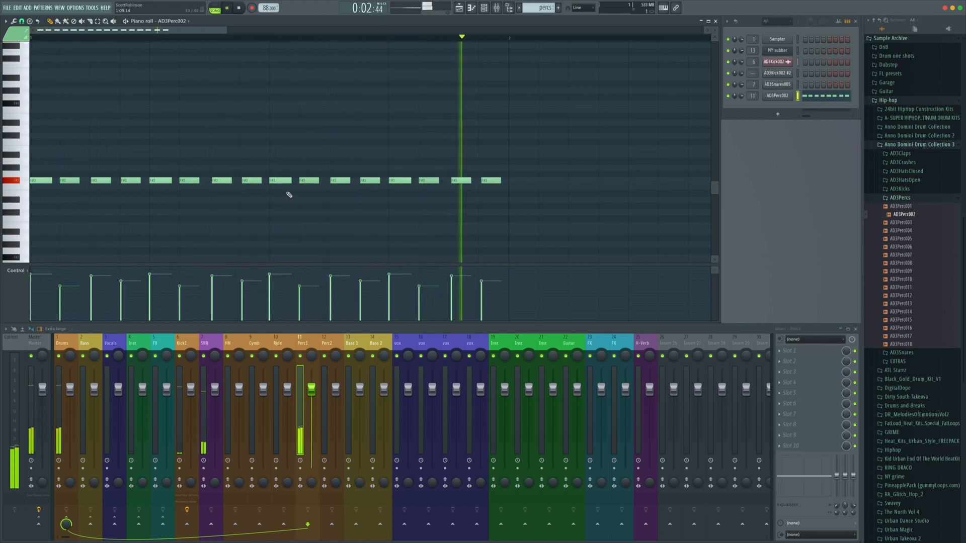
scroll(287, 194, "down", 3)
key("space")
left_click(22, 21)
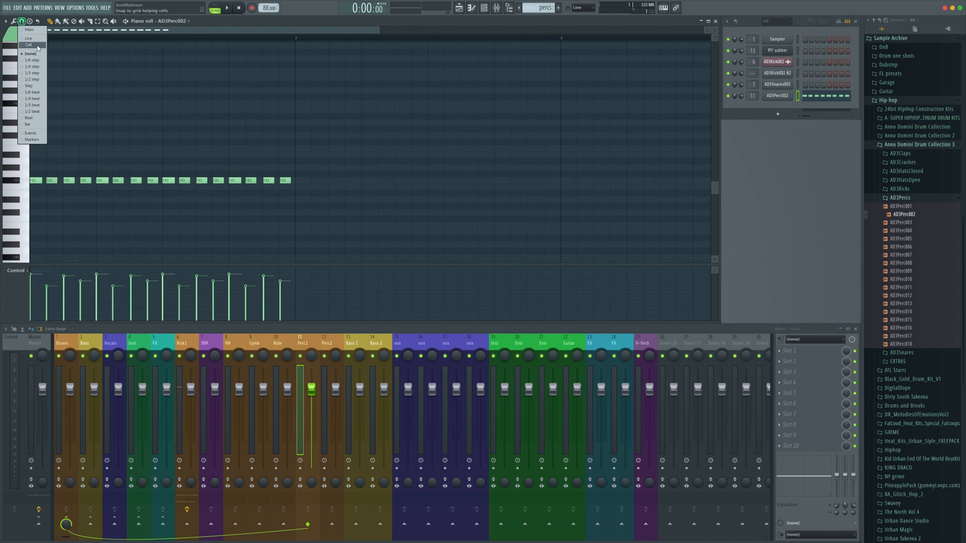
left_click(37, 46)
key("ctrl+a")
key("ctrl+b")
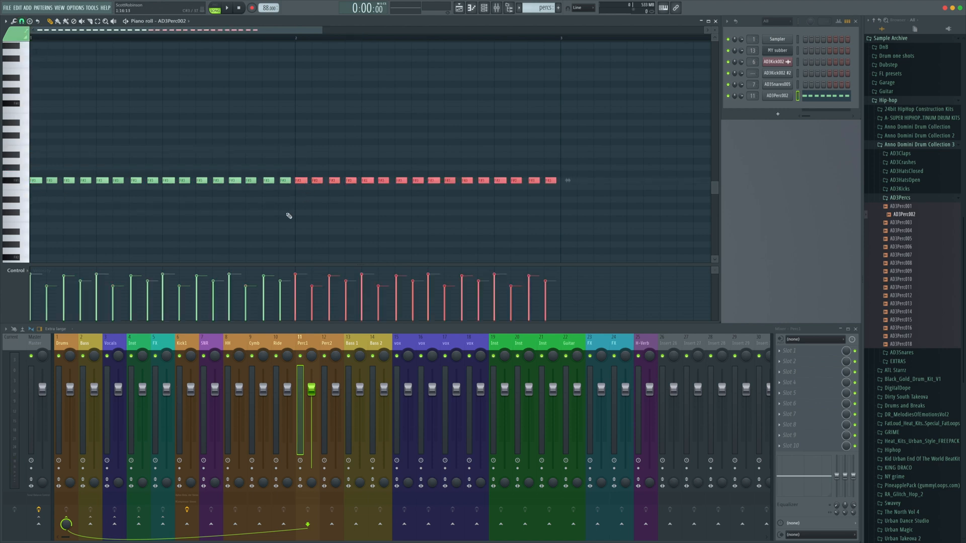
key("ctrl+d")
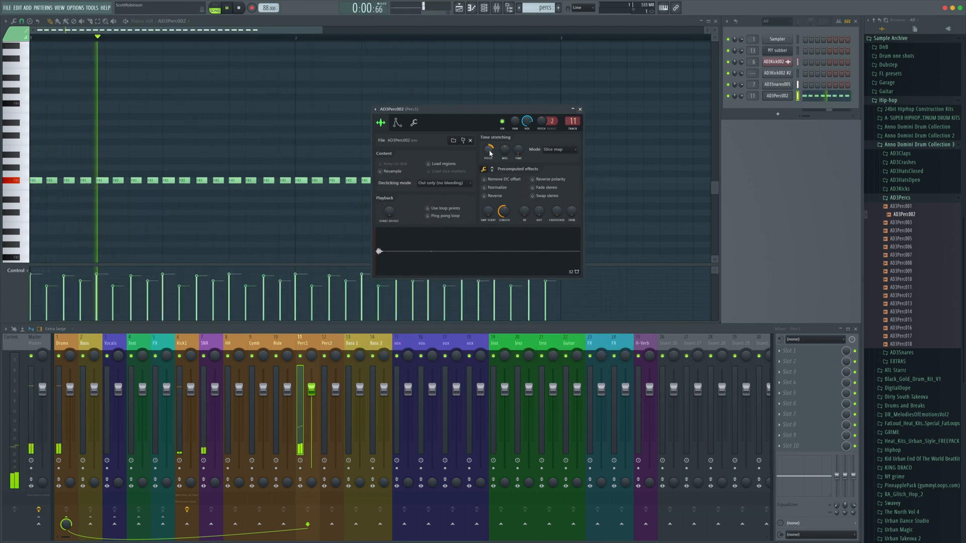
Play the pattern while checking the percussion sampler's pitch knob, then close the sampler
key("space")
key("space")
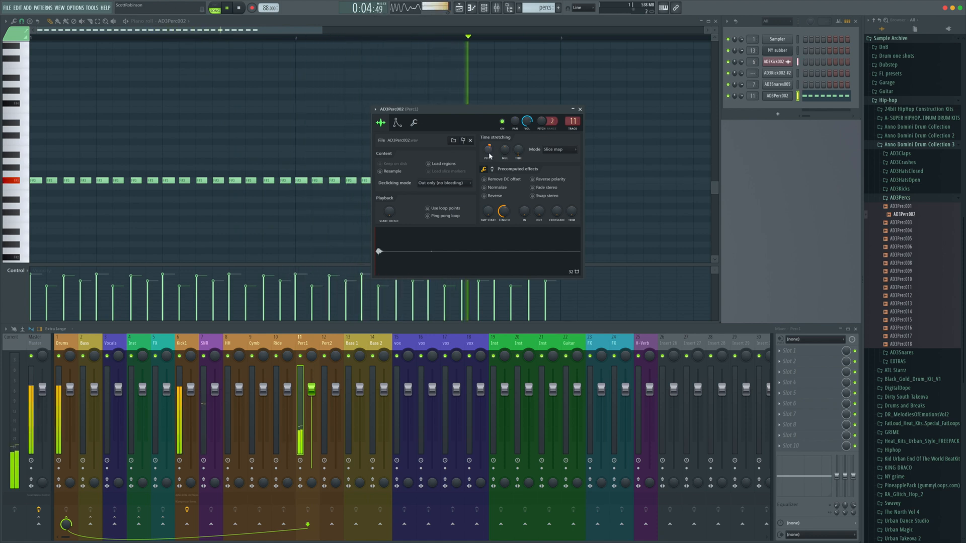
mouse_move(489, 154)
left_mouse_down()
mouse_move(489, 143)
mouse_move(488, 154)
left_mouse_up()
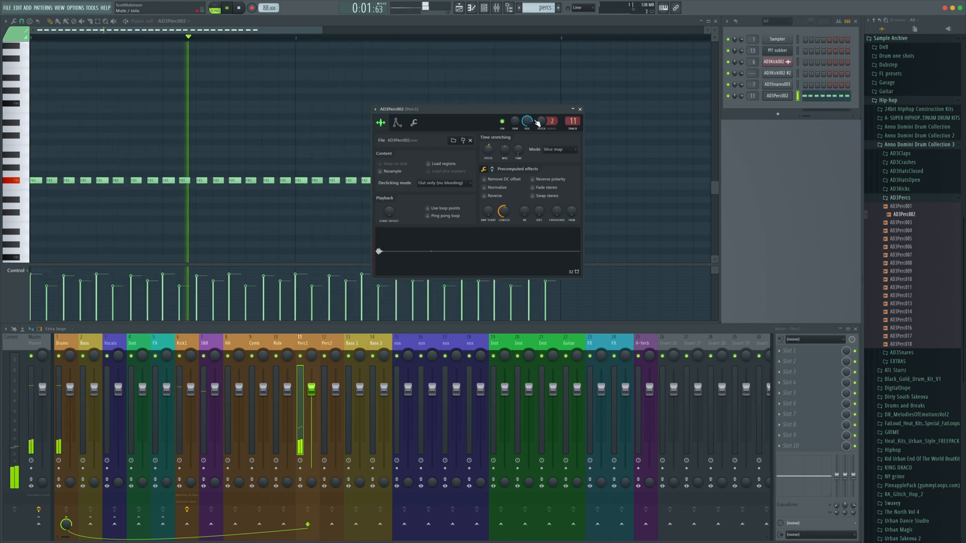
left_click(580, 109)
Play the percussion pattern and pan the percussion mixer track slightly
key("space")
left_click_drag(567, 196, 33, 163)
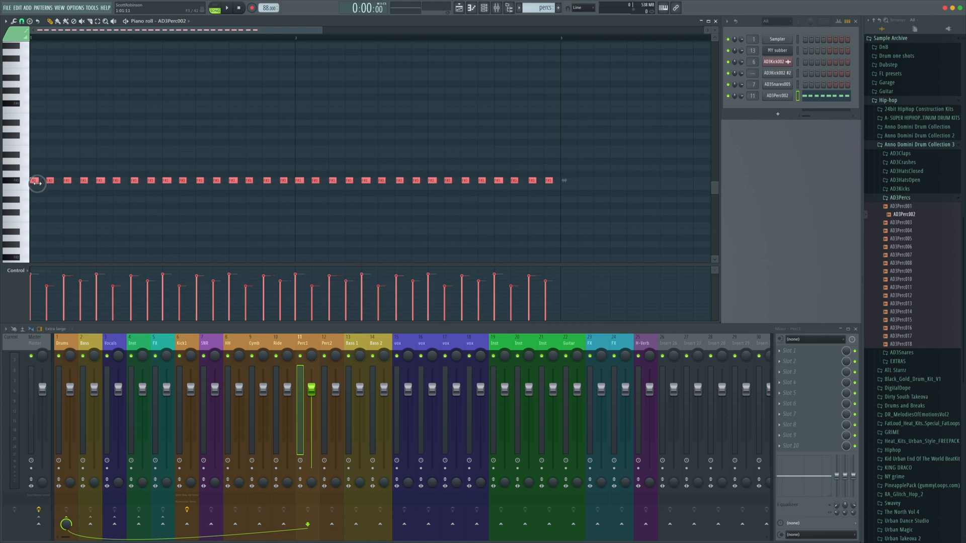
key("space")
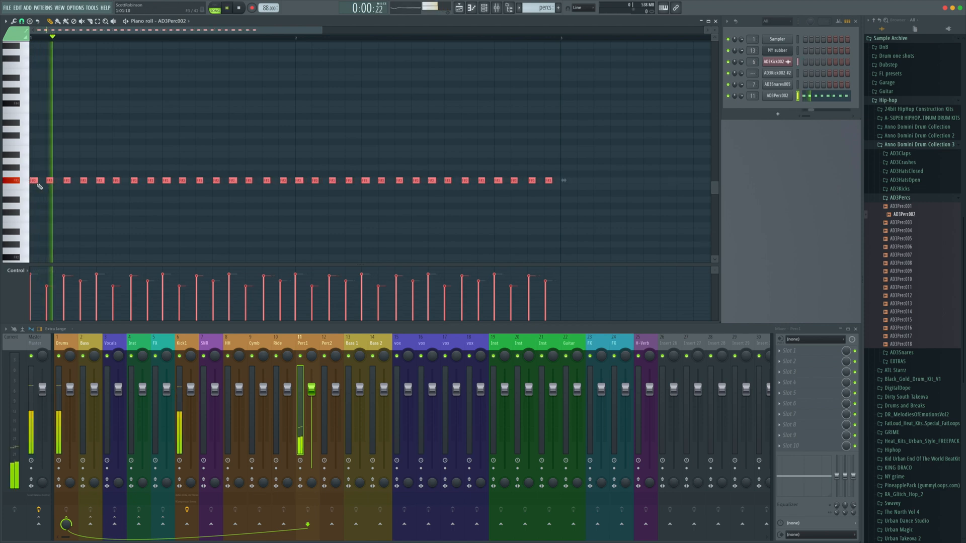
right_click(71, 200)
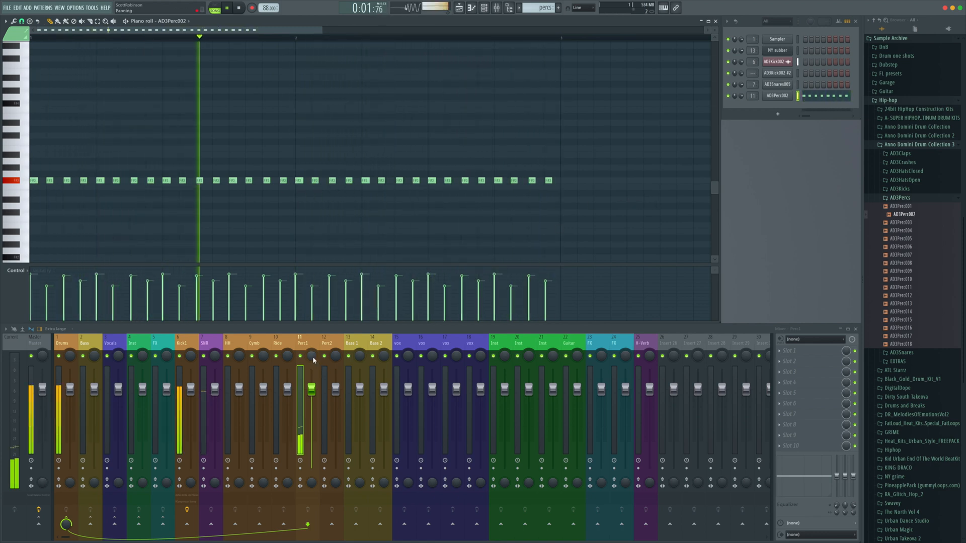
left_click_drag(311, 361, 311, 352)
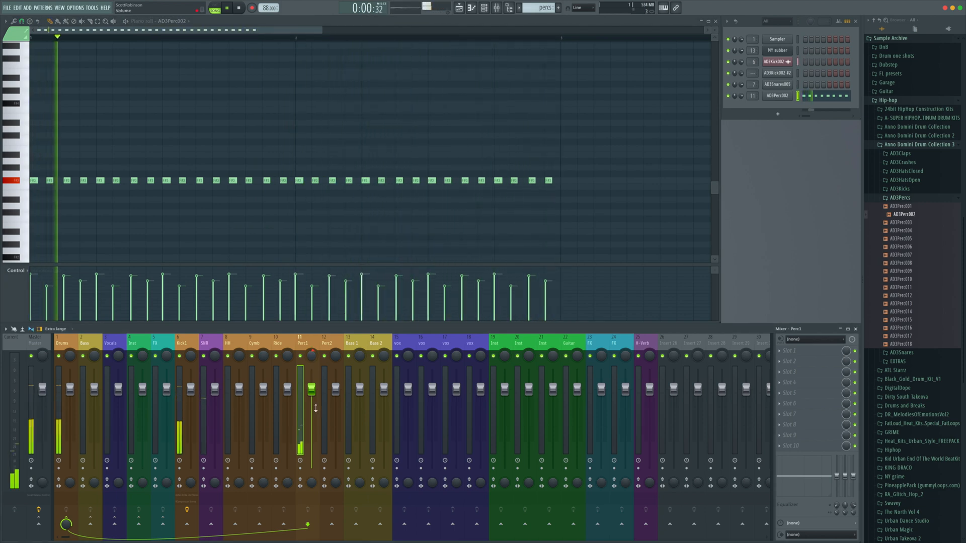
Open the percussion channel's sampler settings, reposition the window and close it
left_click(777, 95)
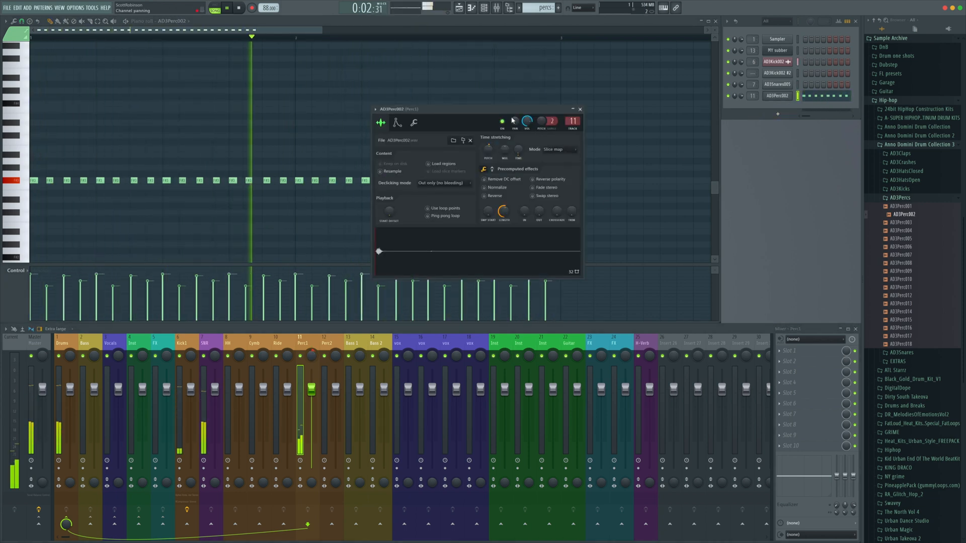
left_click_drag(512, 115, 622, 117)
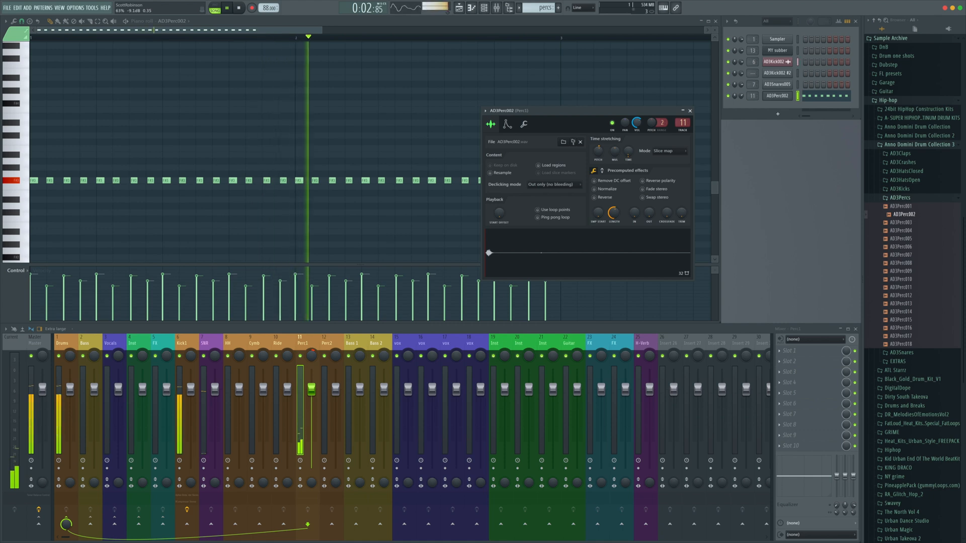
left_click(690, 110)
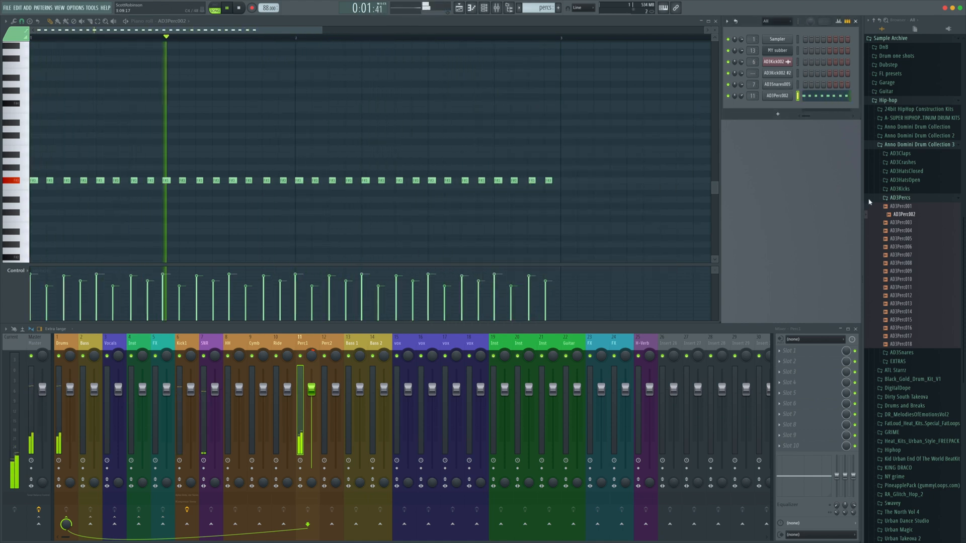
Open the AD3HatsClosed folder and load AD3HatClosed003 into a new sampler channel
key("space")
left_click(900, 198)
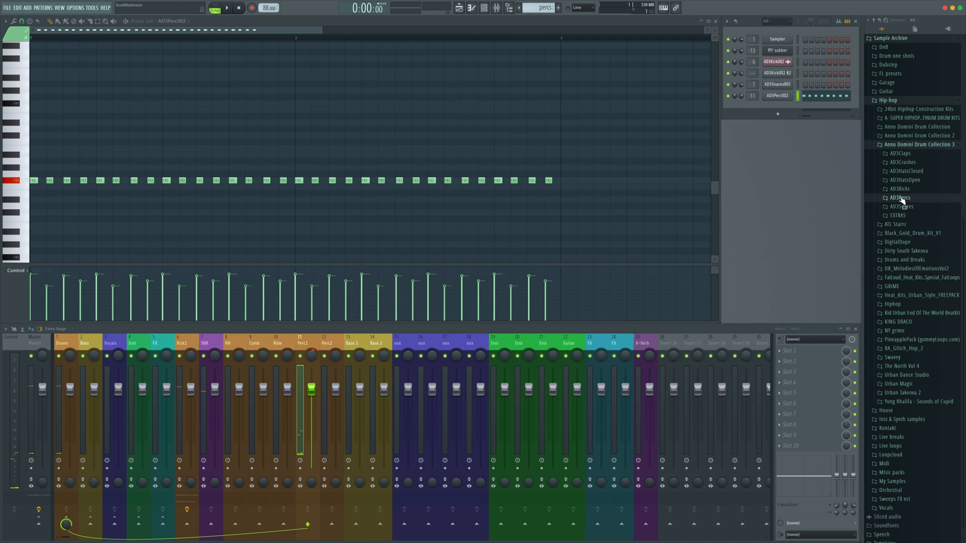
left_click(908, 171)
left_click_drag(912, 183, 907, 195)
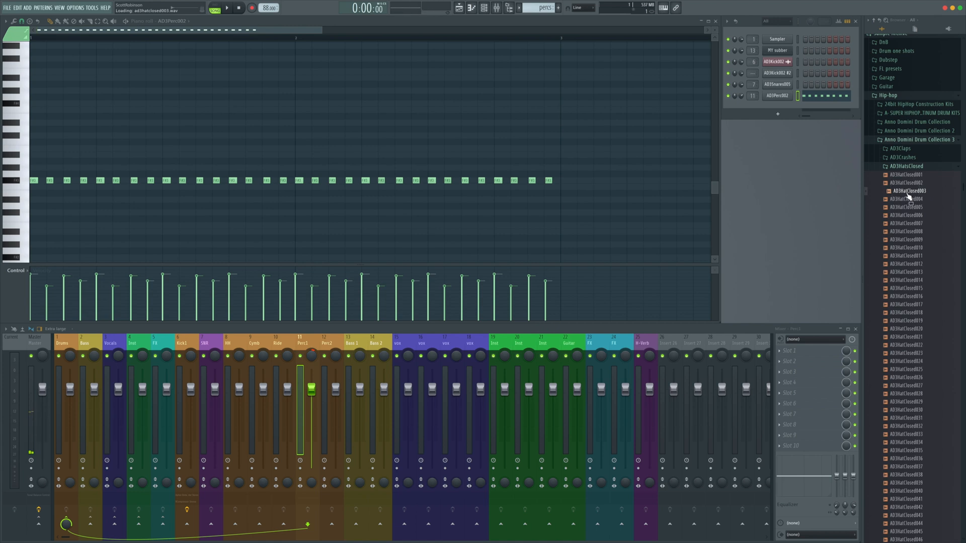
left_click_drag(900, 200, 907, 192)
right_click(908, 192)
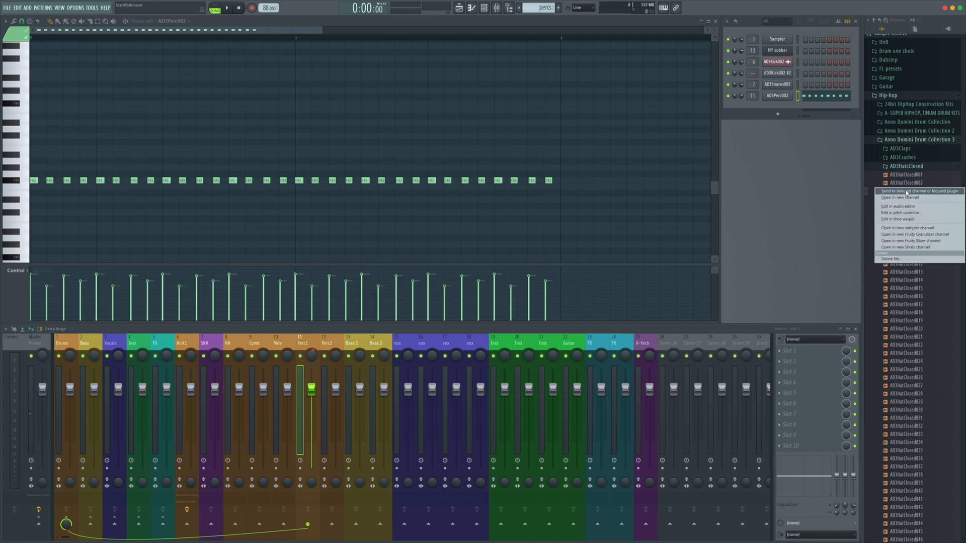
left_click(905, 198)
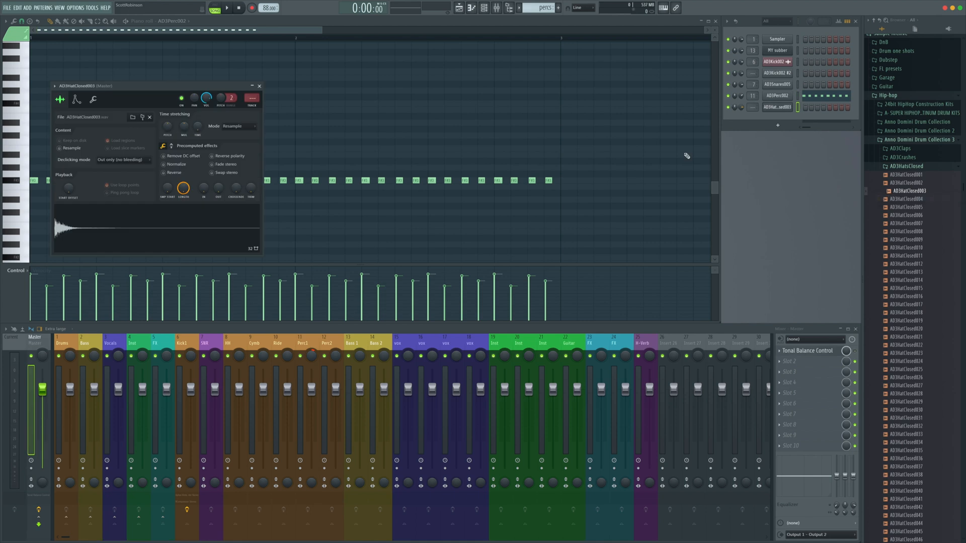
Link the hi-hat channel to mixer track 8 (Hh) and close its sampler settings
left_click_drag(201, 86, 484, 98)
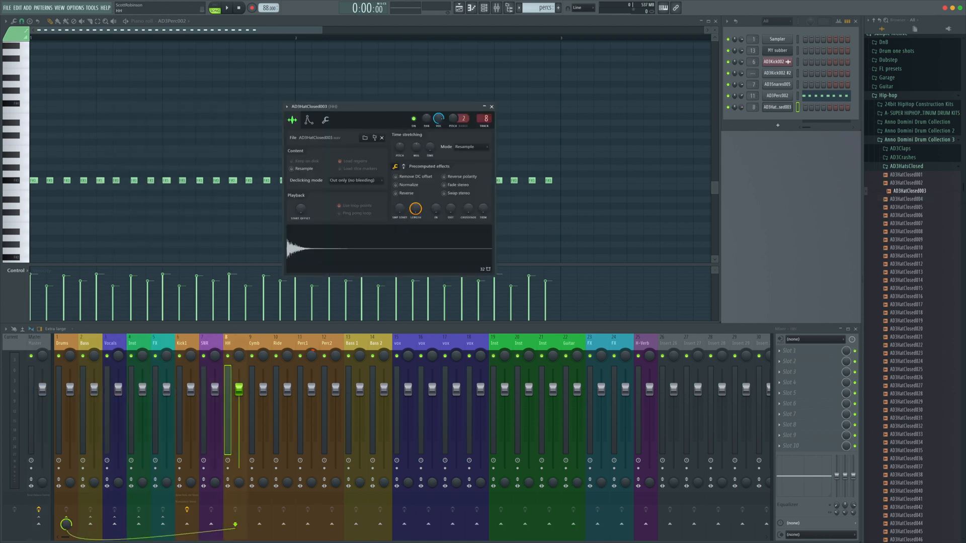
left_click(380, 246)
left_click(380, 248)
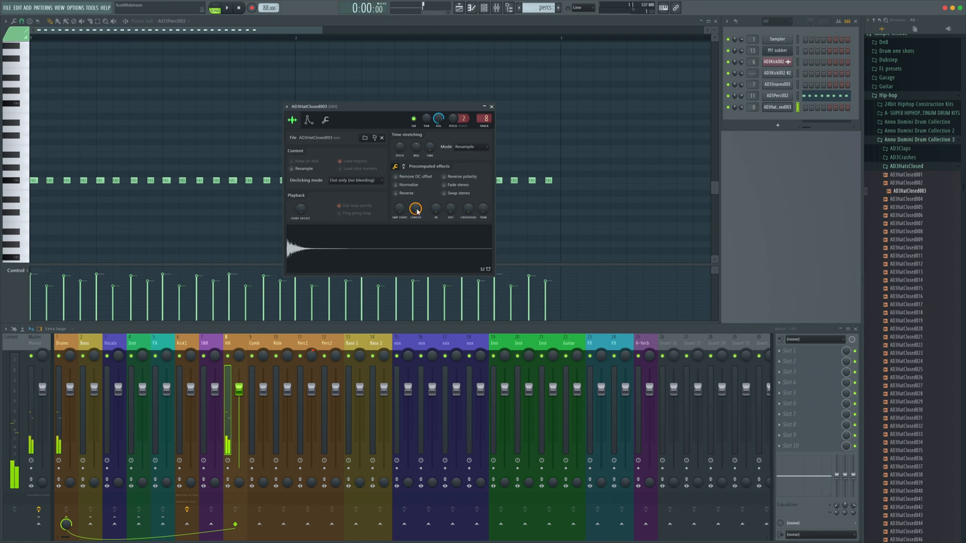
left_click(491, 107)
Switch the piano roll to the AD3HatClosed003 channel and create a new pattern named HH
left_click(182, 21)
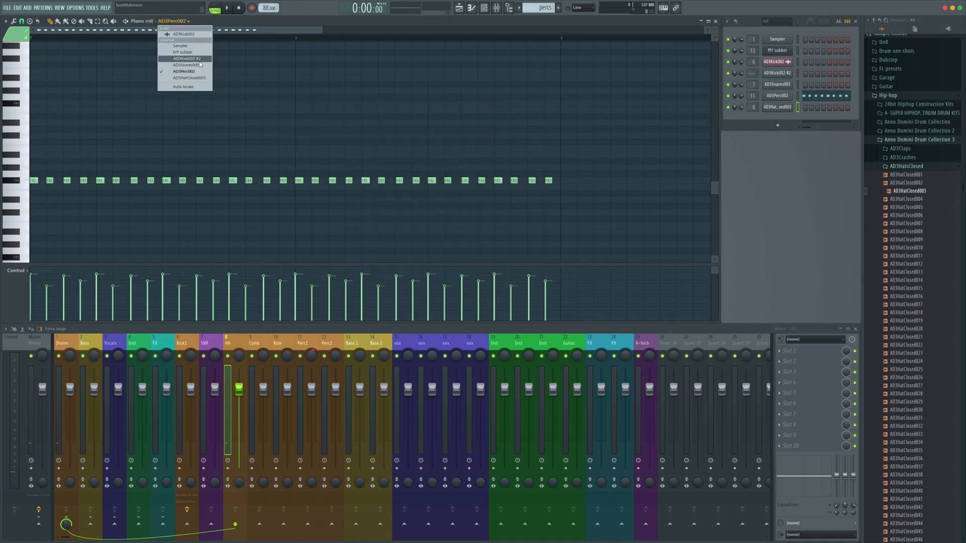
left_click(189, 77)
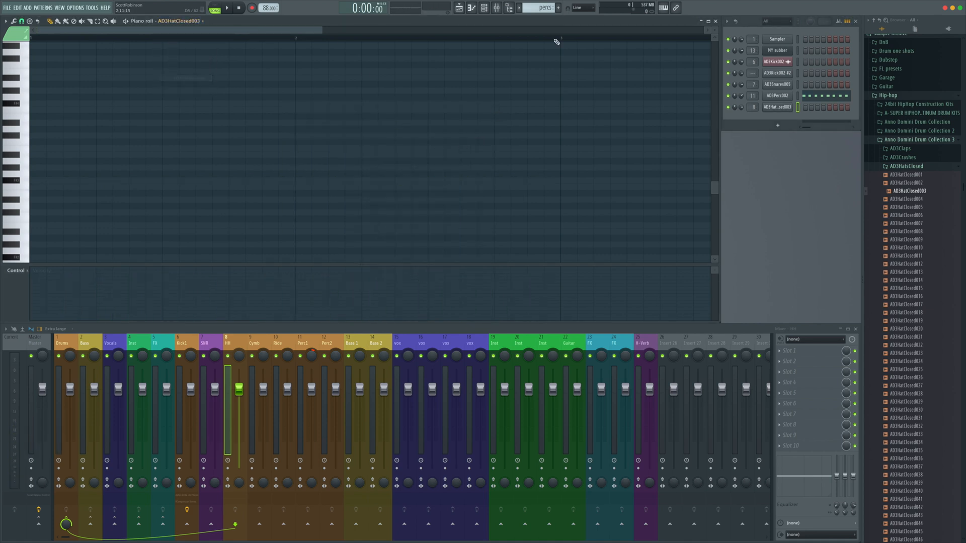
left_click(558, 7)
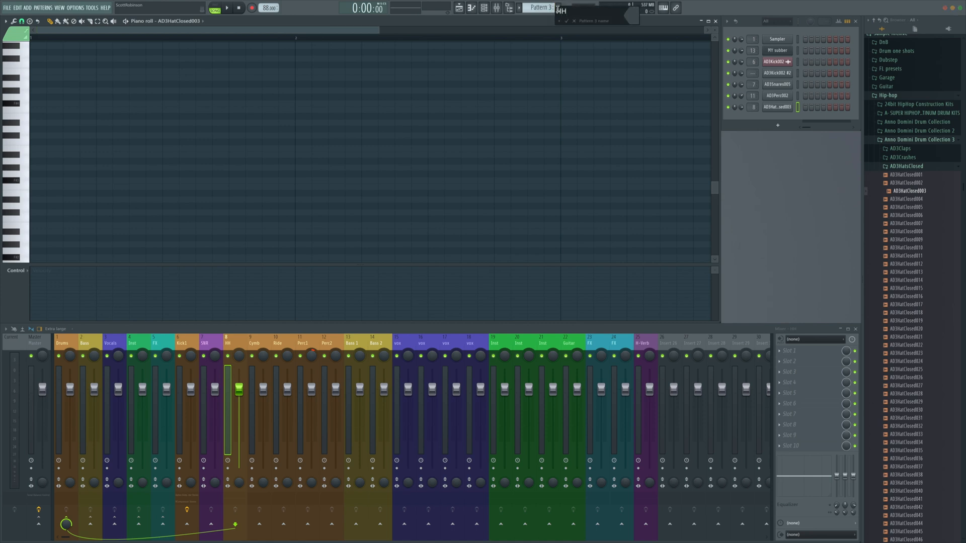
type("HH")
key("Return")
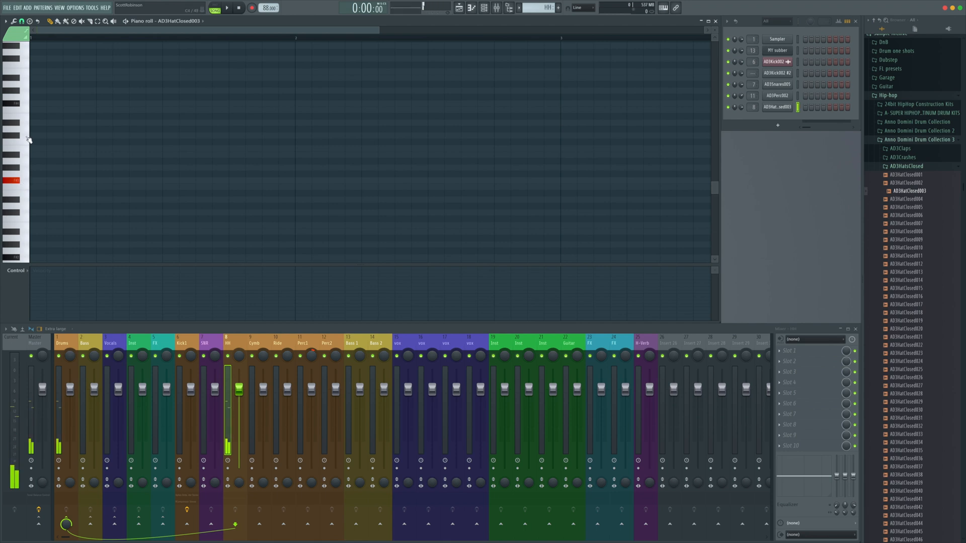
Audition keys on the piano roll keyboard to choose a pitch for the hi-hat
left_click(25, 109)
left_click(27, 142)
left_click(26, 67)
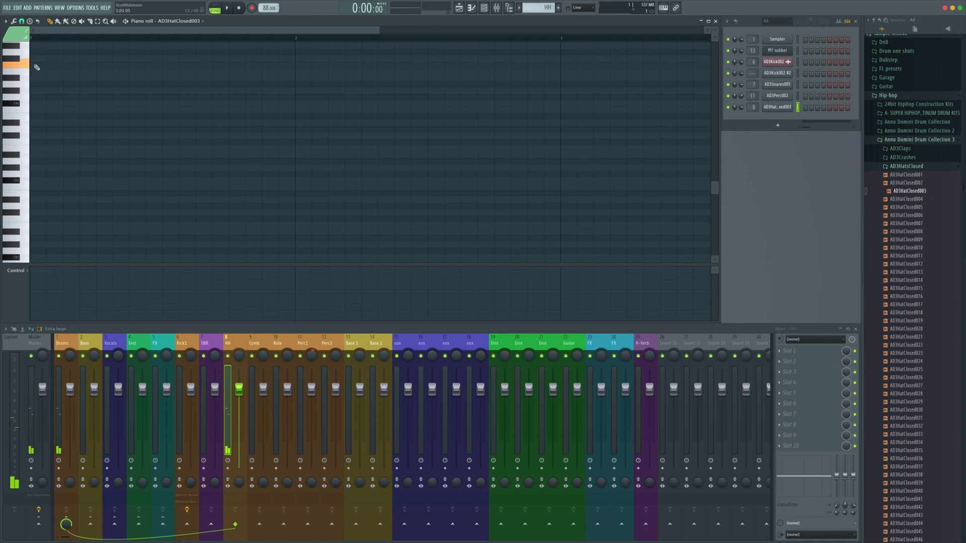
left_click(35, 67)
scroll(34, 67, "up", 5)
Place evenly spaced hi-hat notes across the first bar, plus one extra note right after the last
left_click(68, 210)
left_click(101, 210)
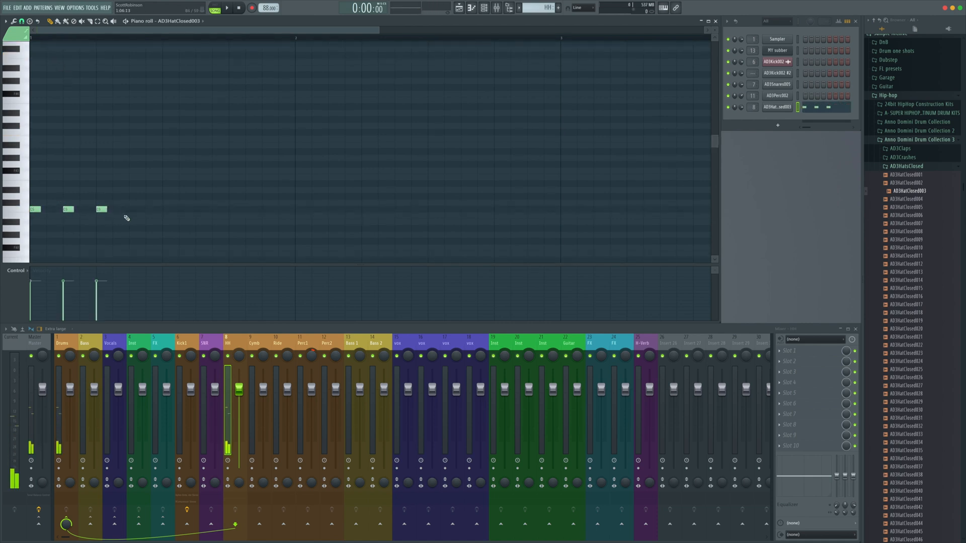
left_click(134, 209)
left_click(168, 209)
left_click(201, 209)
left_click(234, 210)
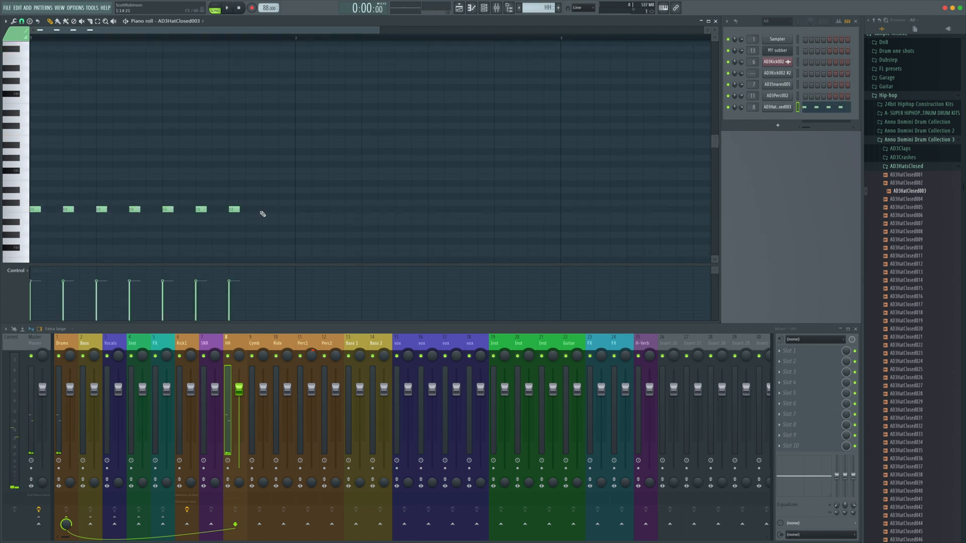
left_click(267, 210)
left_click(282, 211)
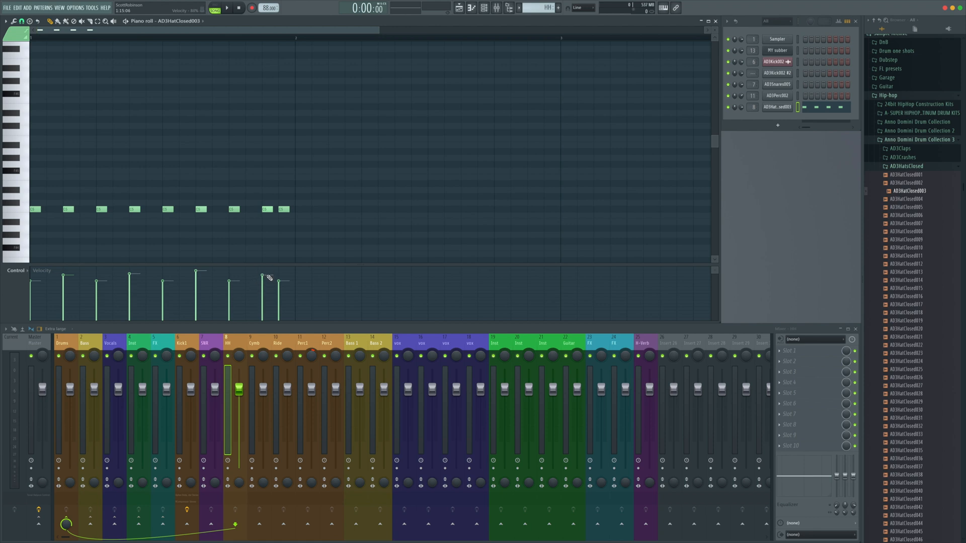
Duplicate the hi-hat notes into the second bar of the HH pattern and play it back
key("space")
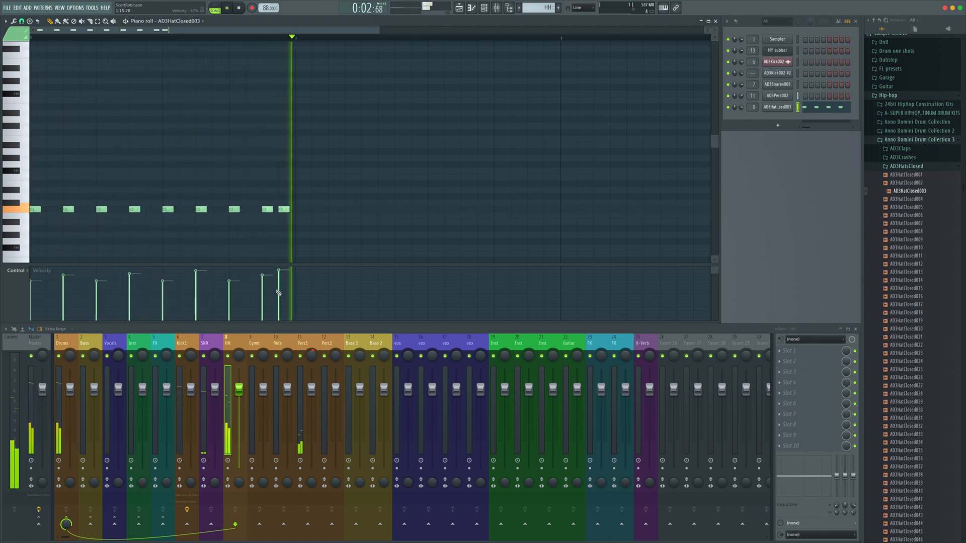
key("space")
key("ctrl+b")
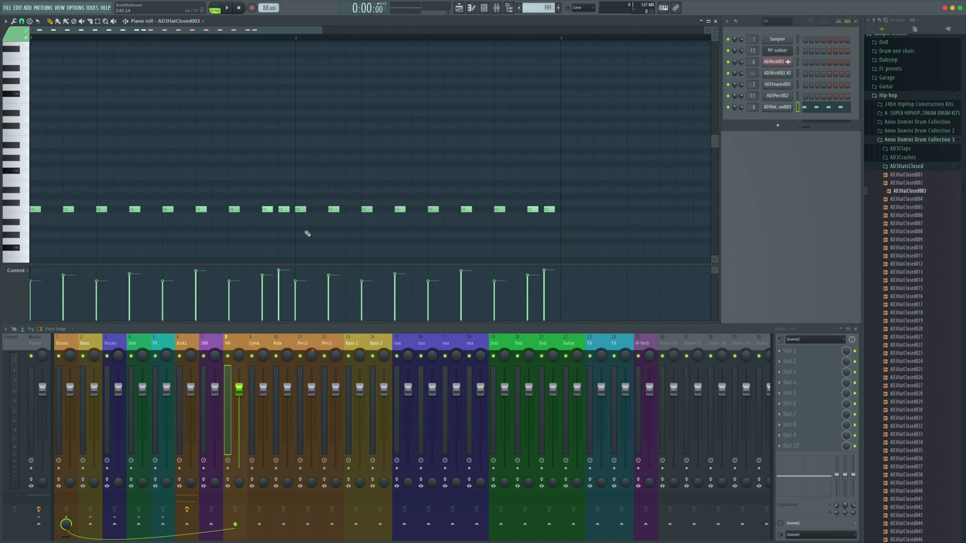
key("space")
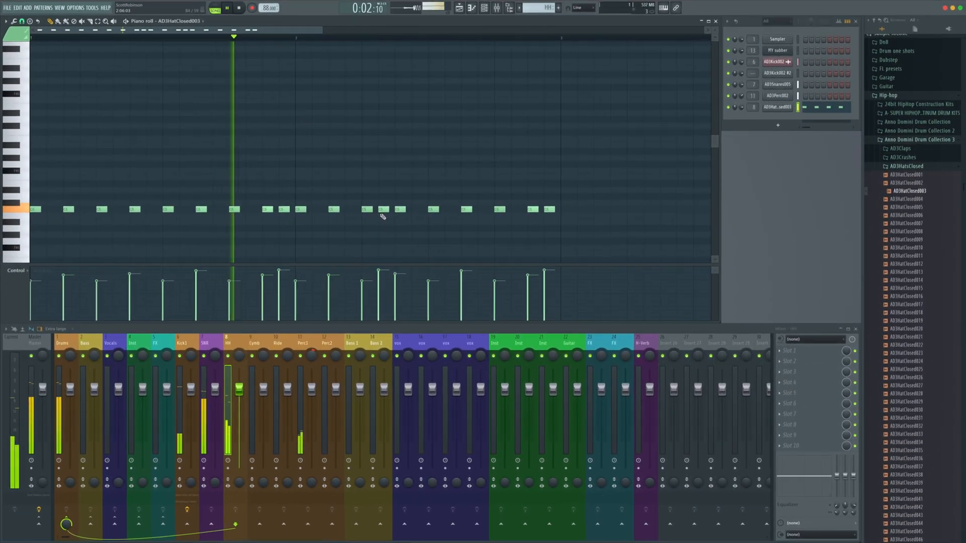
key("space")
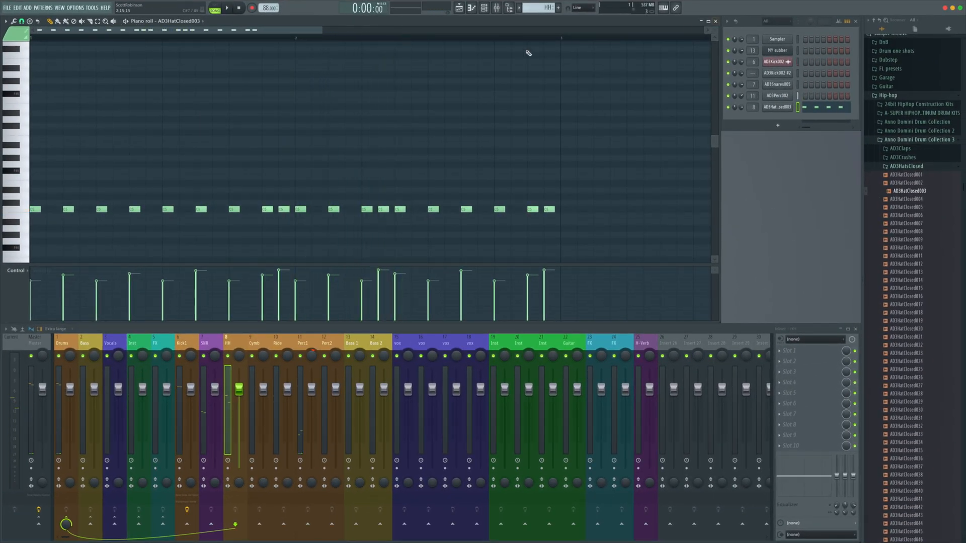
In the playlist, shorten the first kick clip and add another kick clip right after it
left_click(459, 8)
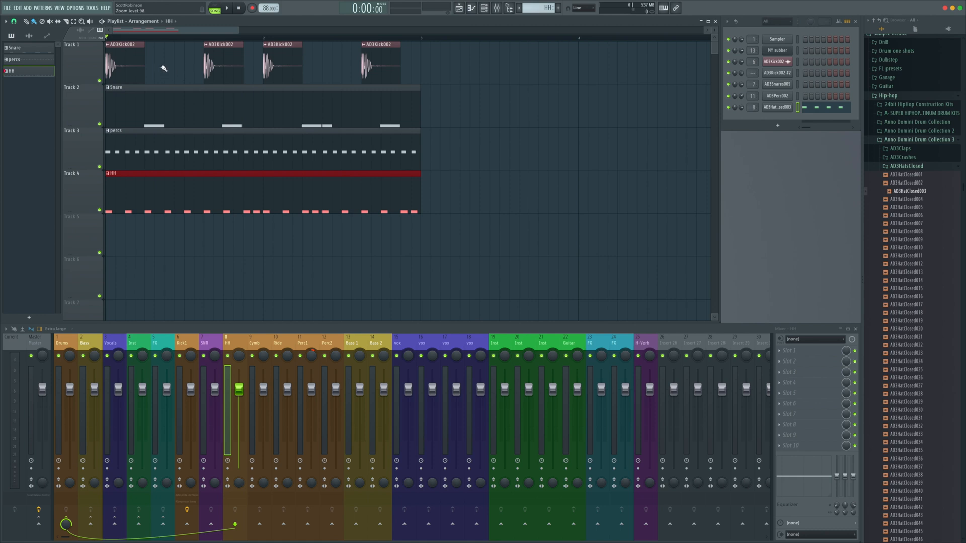
left_click_drag(143, 48, 134, 49)
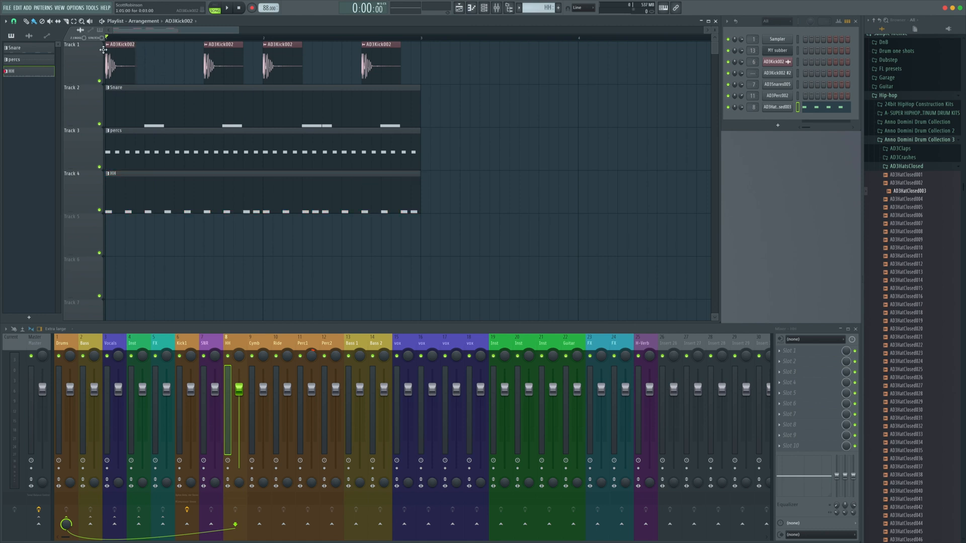
key("space")
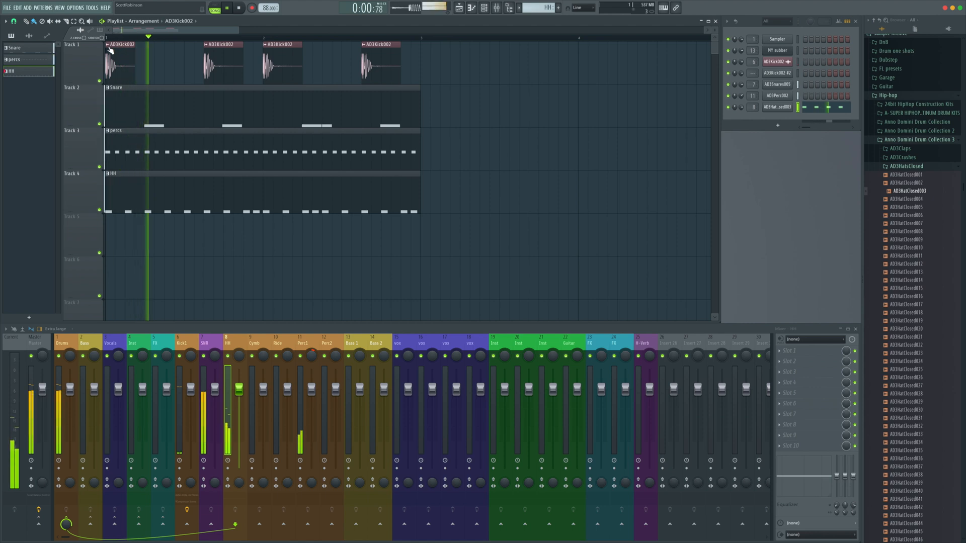
key("space")
left_click_drag(149, 47, 171, 47)
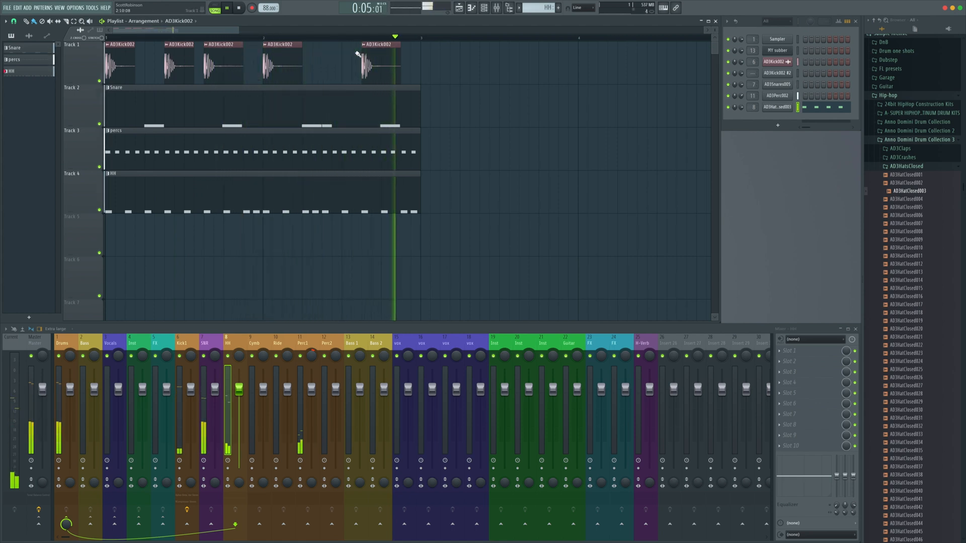
key("space")
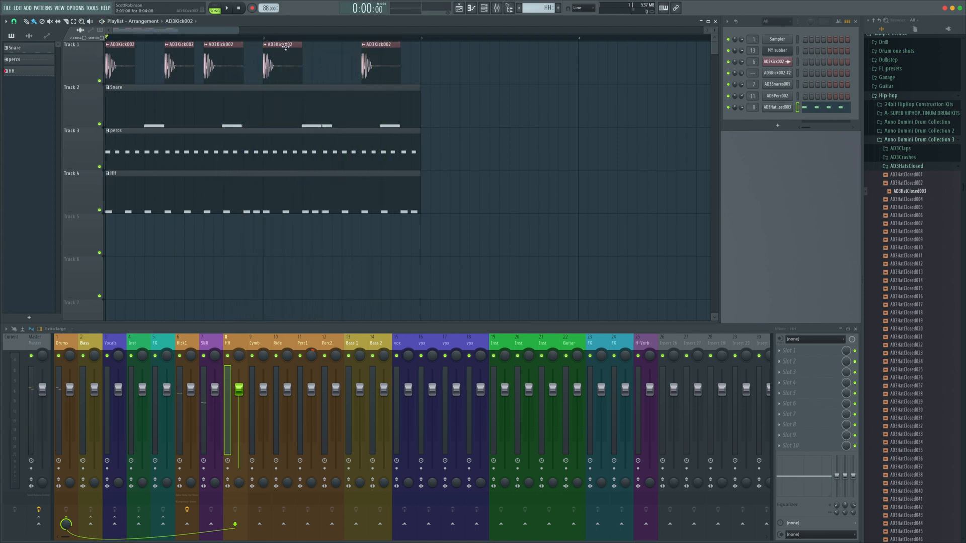
Add another kick clip just before the last kick clip in the bar
mouse_move(378, 46)
left_mouse_down()
mouse_move(361, 46)
mouse_move(383, 50)
mouse_move(372, 50)
left_mouse_up()
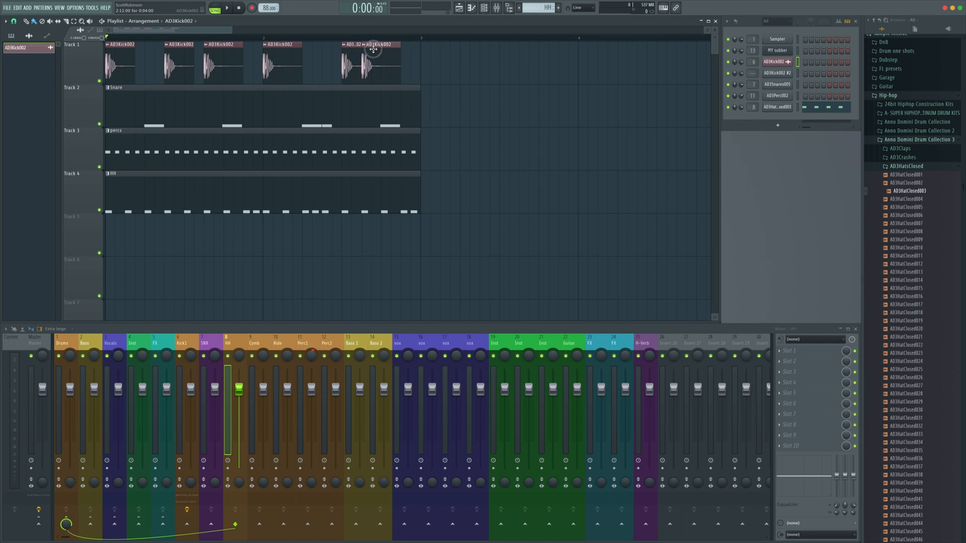
key("space")
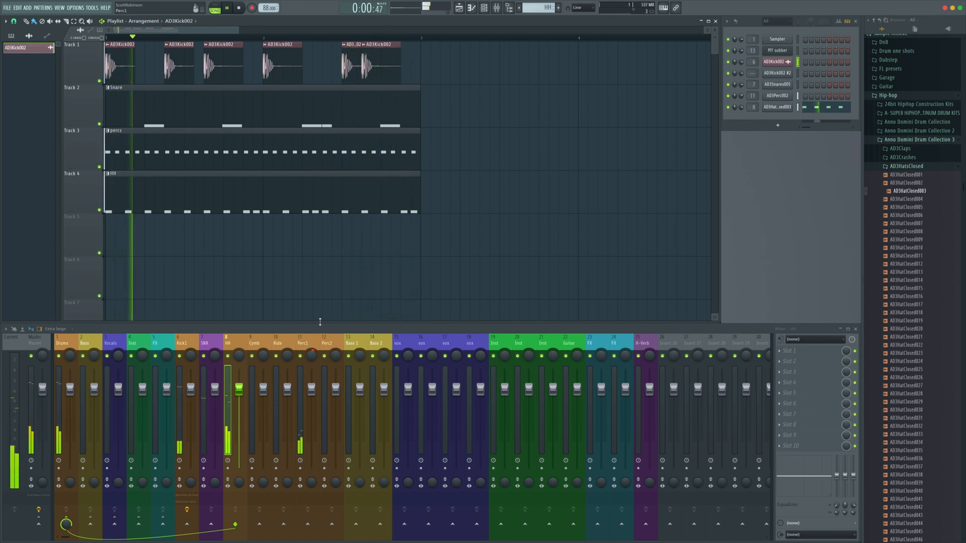
key("space")
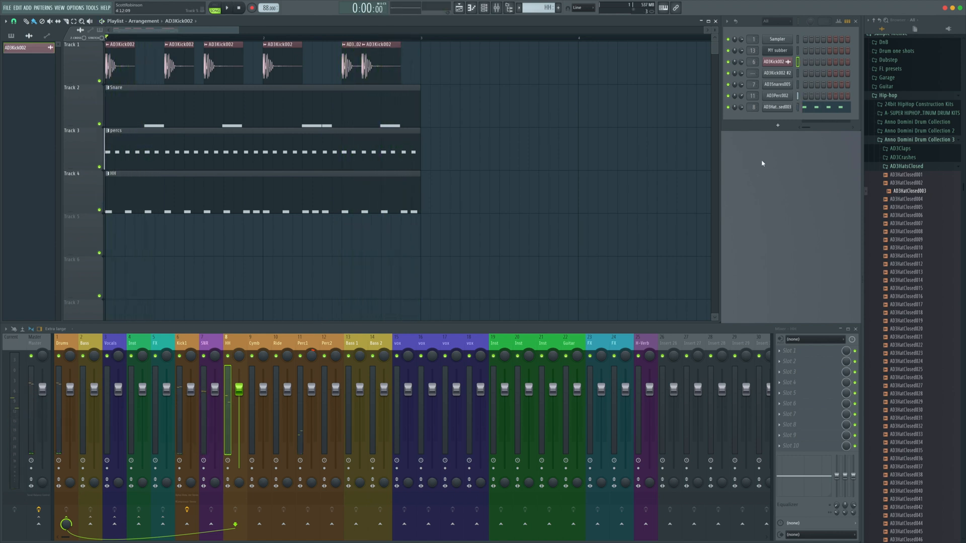
Open the hi-hat channel's sampler settings and close them again
left_click(779, 107)
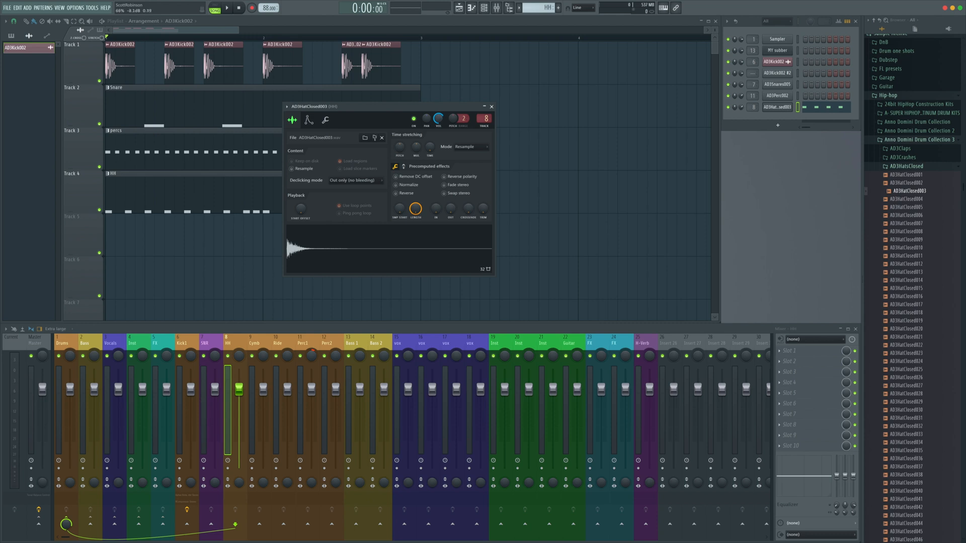
key("space")
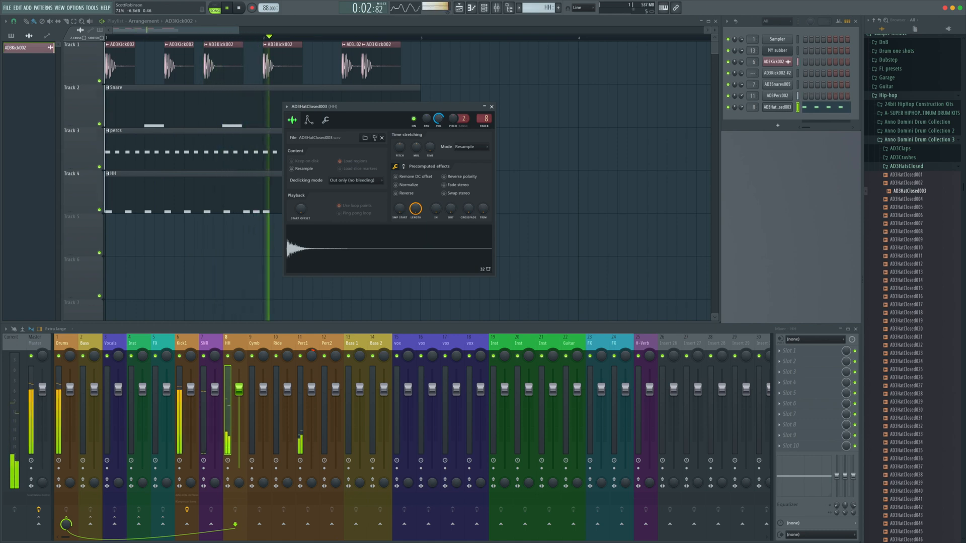
left_click(492, 107)
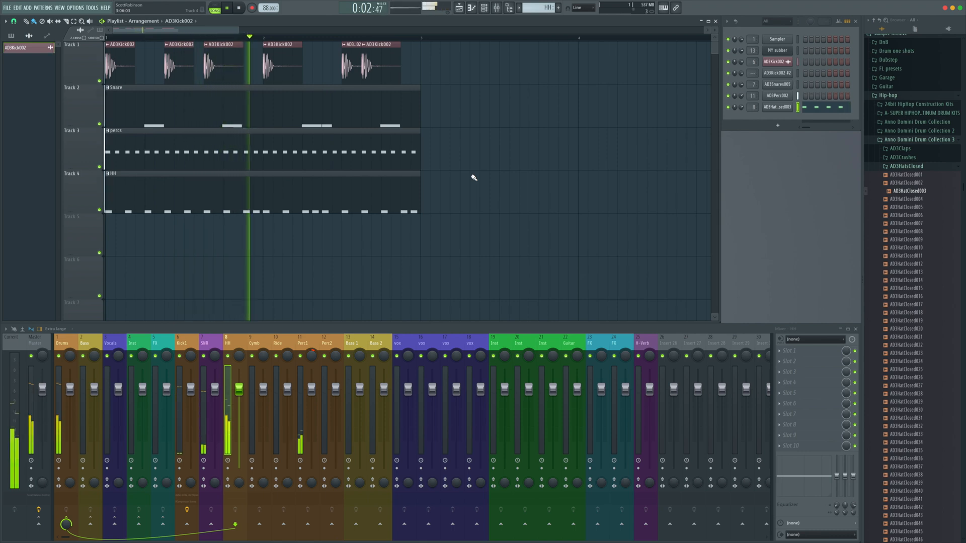
key("space")
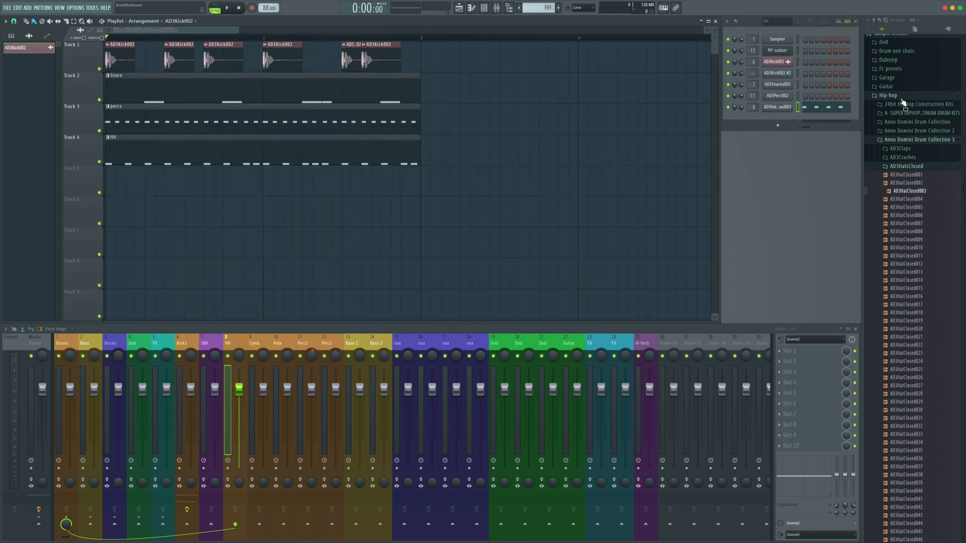
Add an FPC drum plugin to the channel rack from the plugin picker
left_click(902, 97)
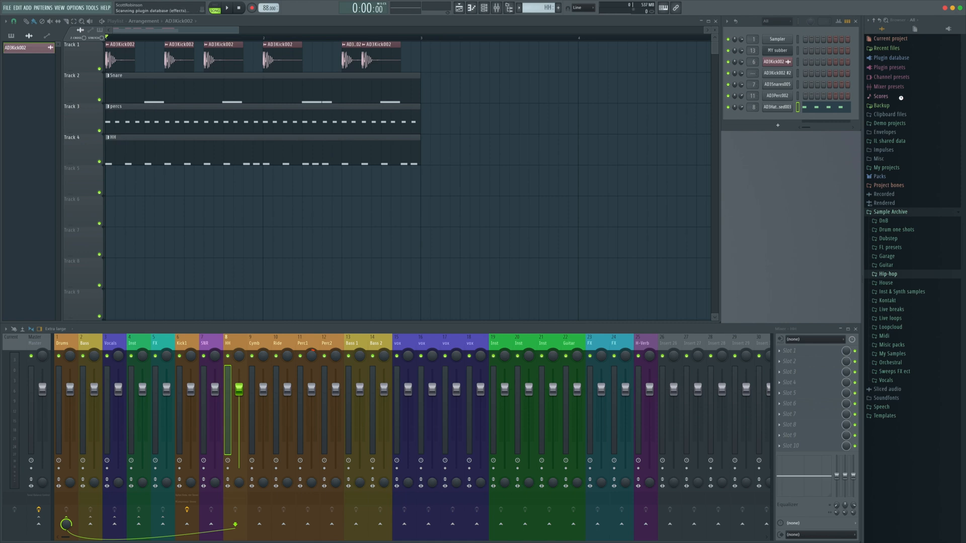
key("F8")
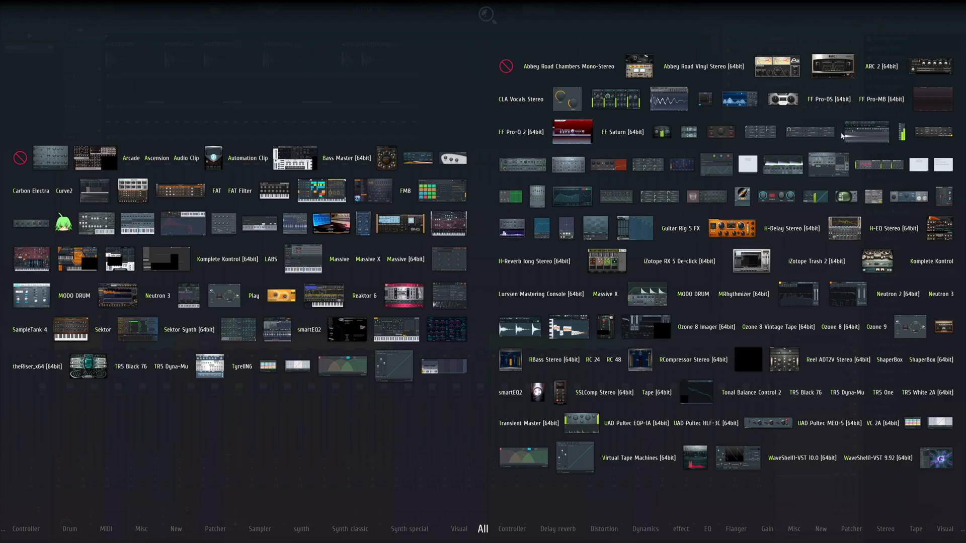
type("fp")
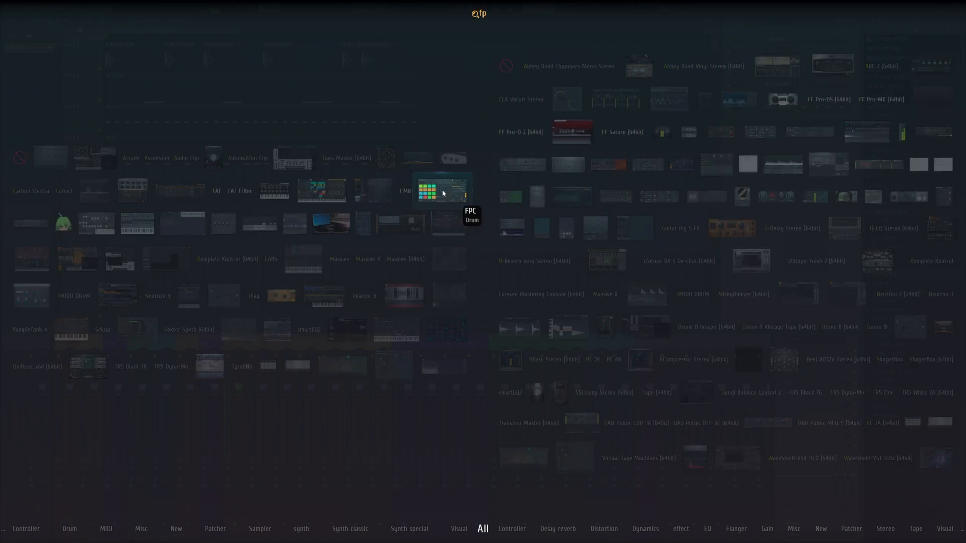
left_click_drag(443, 192, 782, 118)
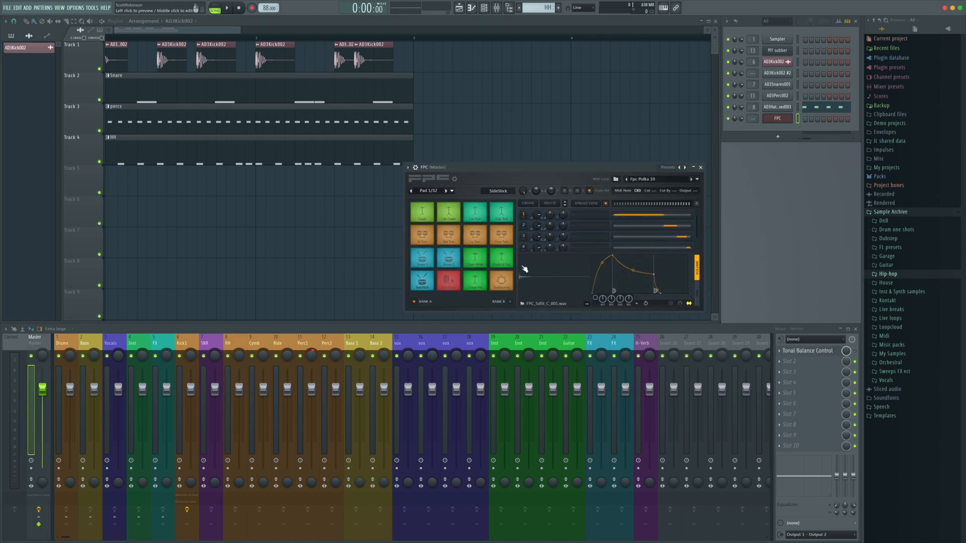
Audition the FPC pads to choose a ride sound
left_click(501, 211)
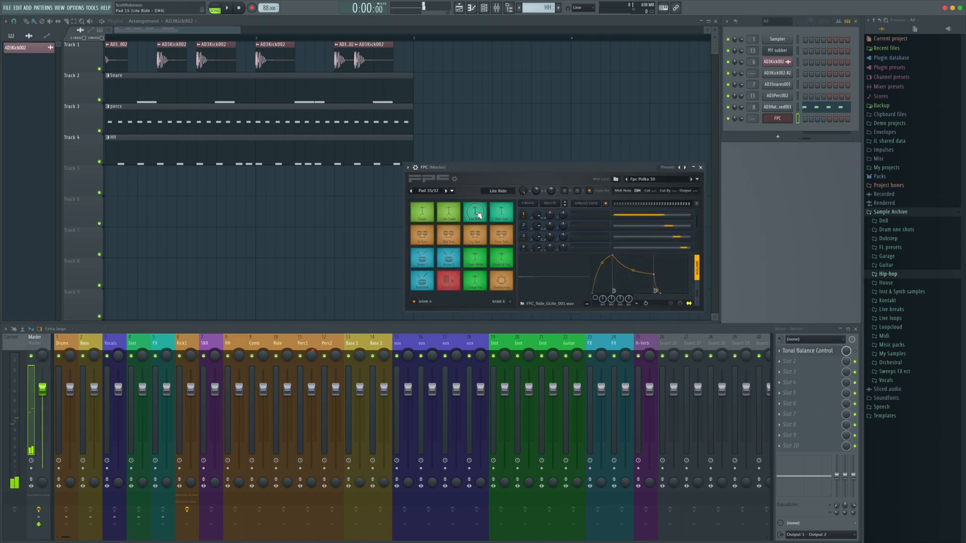
left_click(476, 212)
left_click(448, 217)
left_click(422, 214)
left_click(480, 214)
left_click(477, 216)
left_click(477, 216)
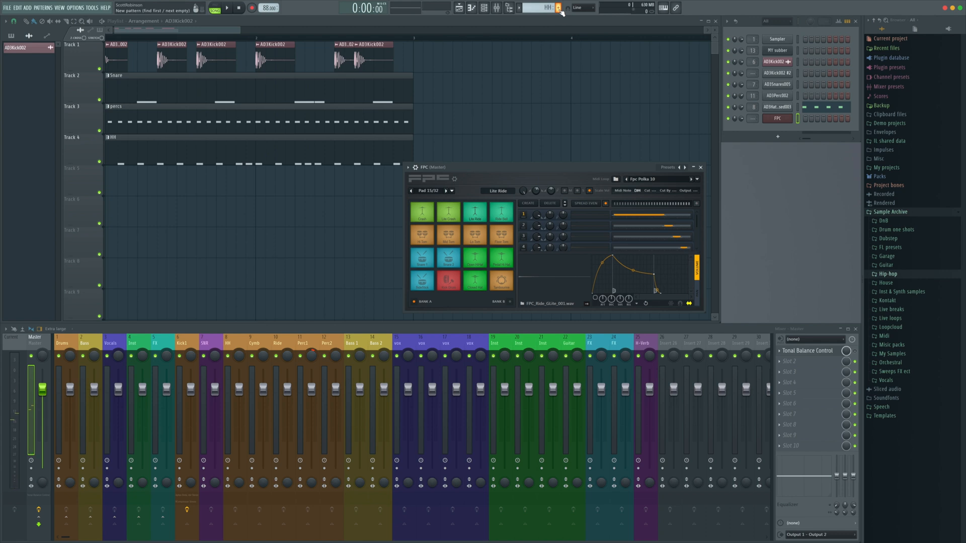
Create a new pattern named ride
left_click_drag(580, 163, 732, 177)
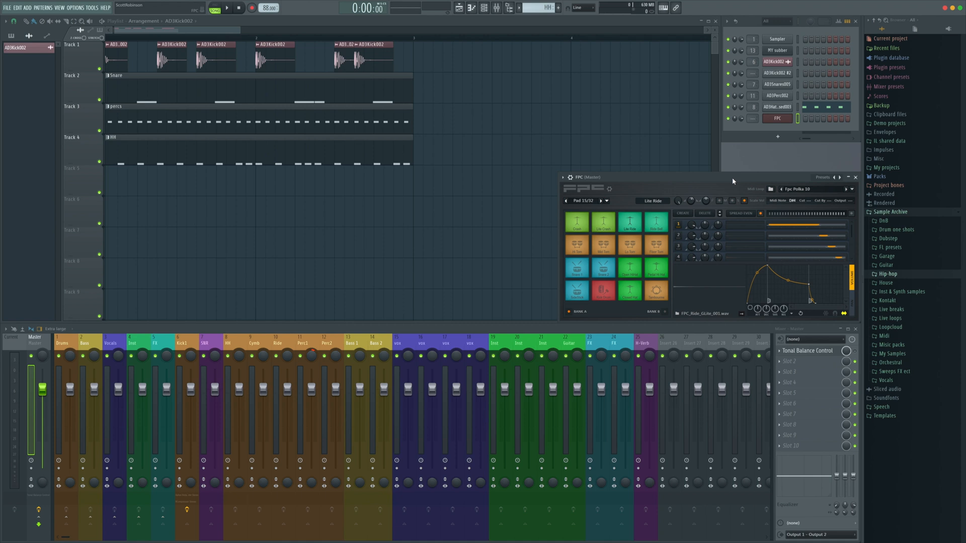
left_click(560, 8)
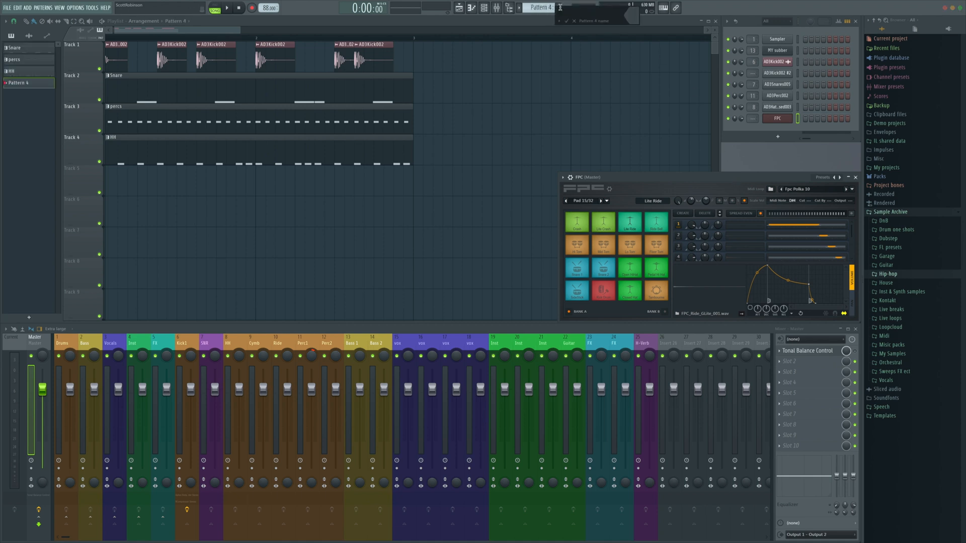
type("ride")
key("Return")
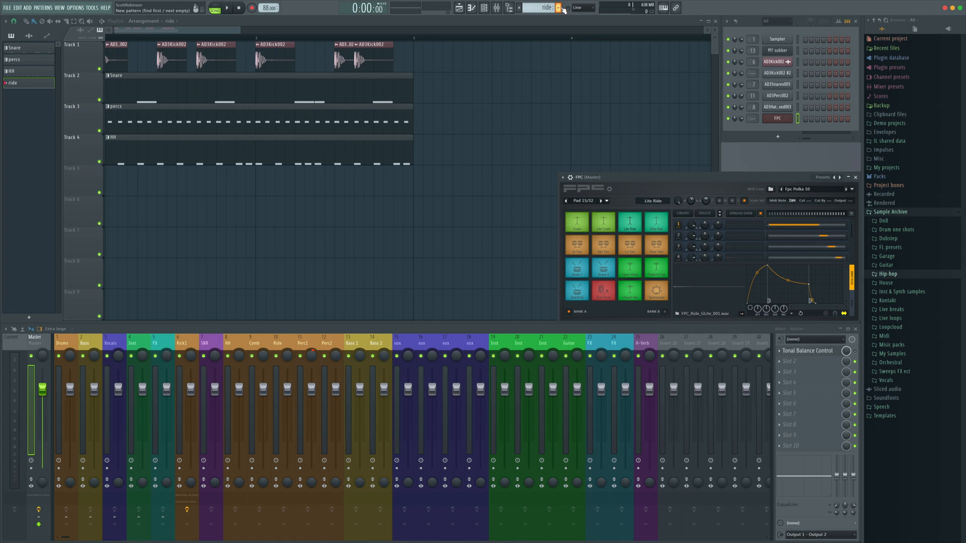
In the FPC piano roll, place Lite Ride notes on each beat of the first bar
left_click(471, 8)
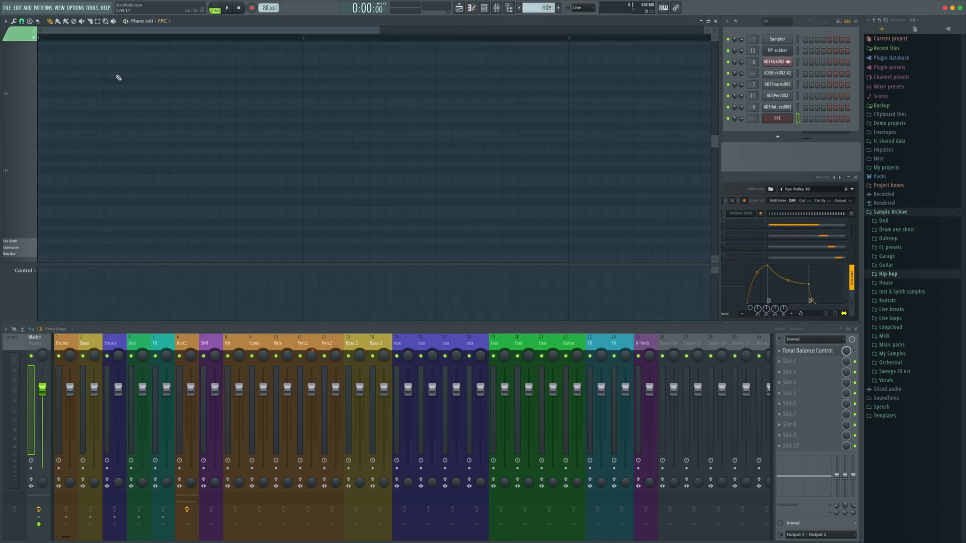
scroll(20, 170, "down", 6)
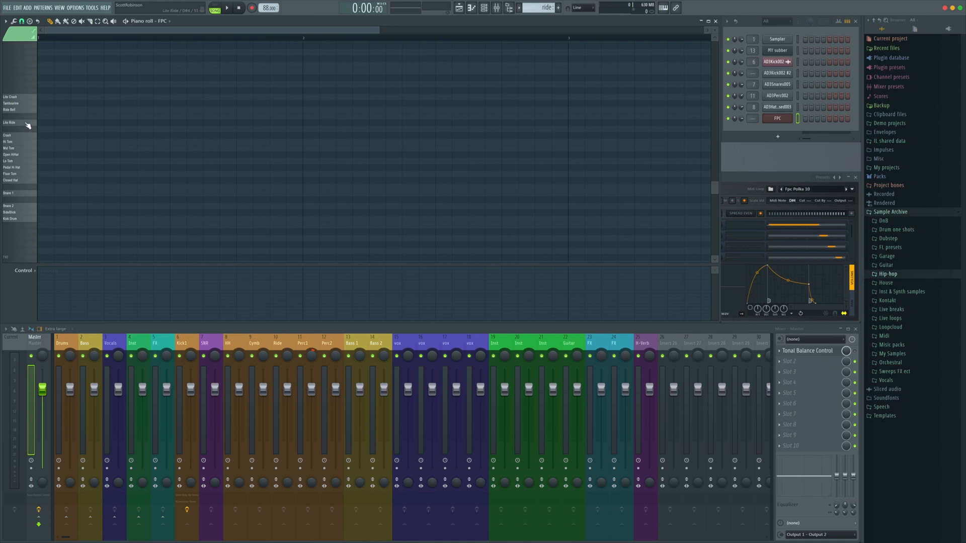
left_click(30, 123)
left_click(41, 122)
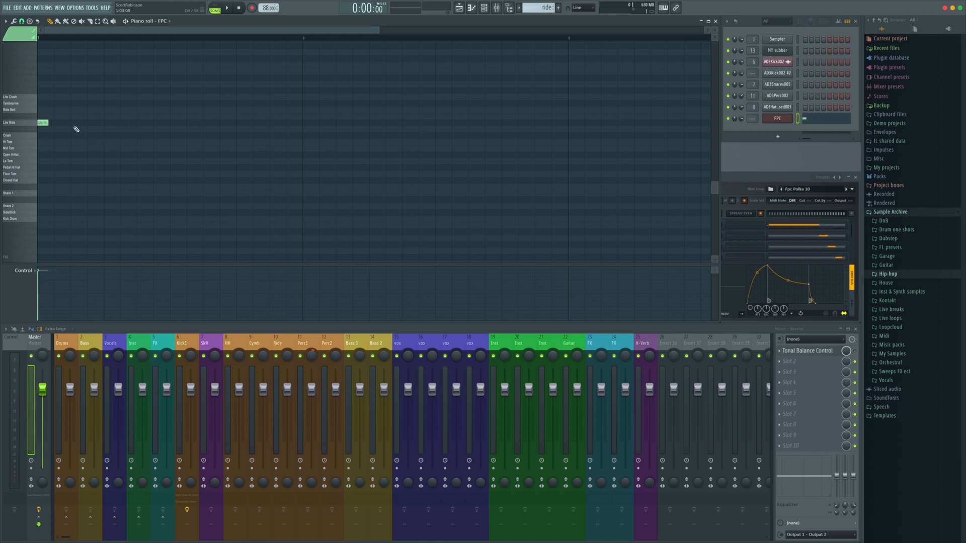
left_click(108, 123)
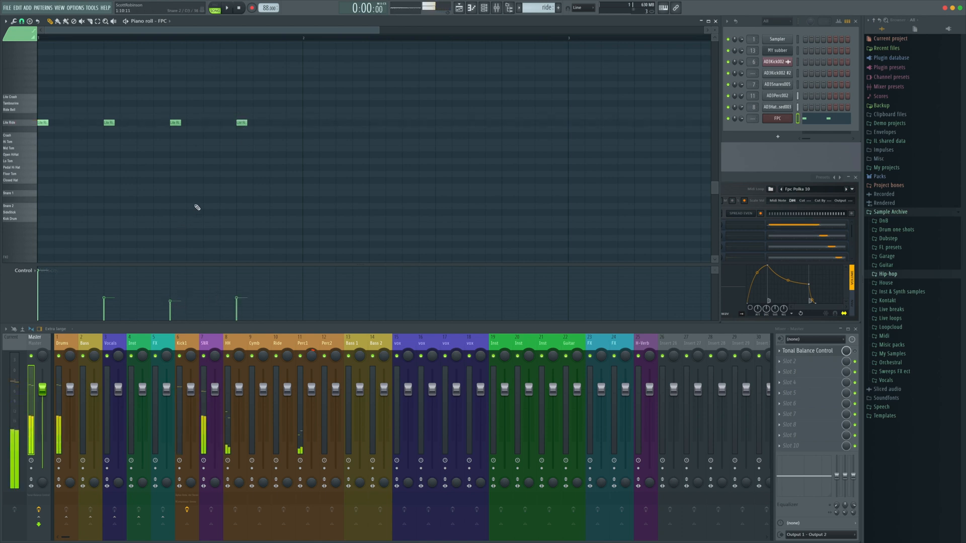
Lower the velocity of the first ride note
key("space")
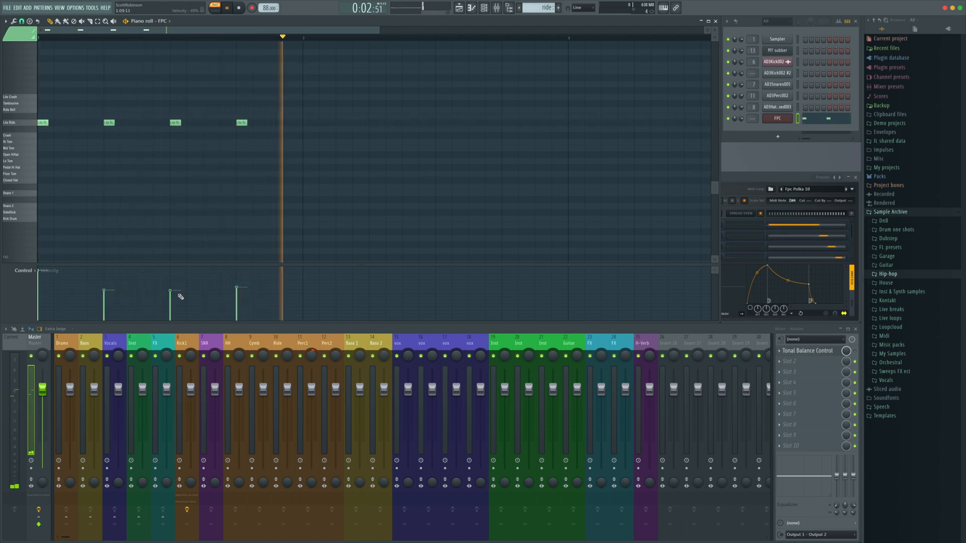
left_click_drag(42, 273, 41, 280)
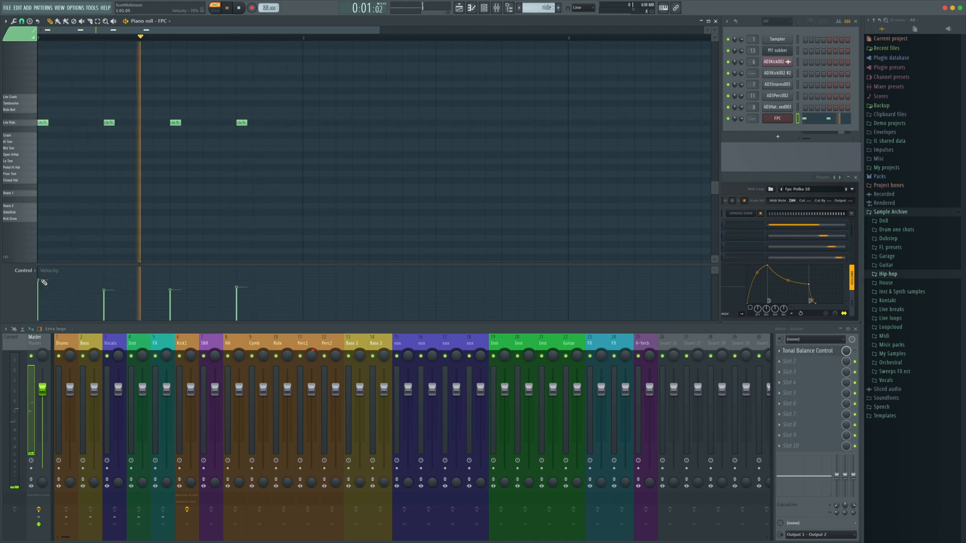
key("space")
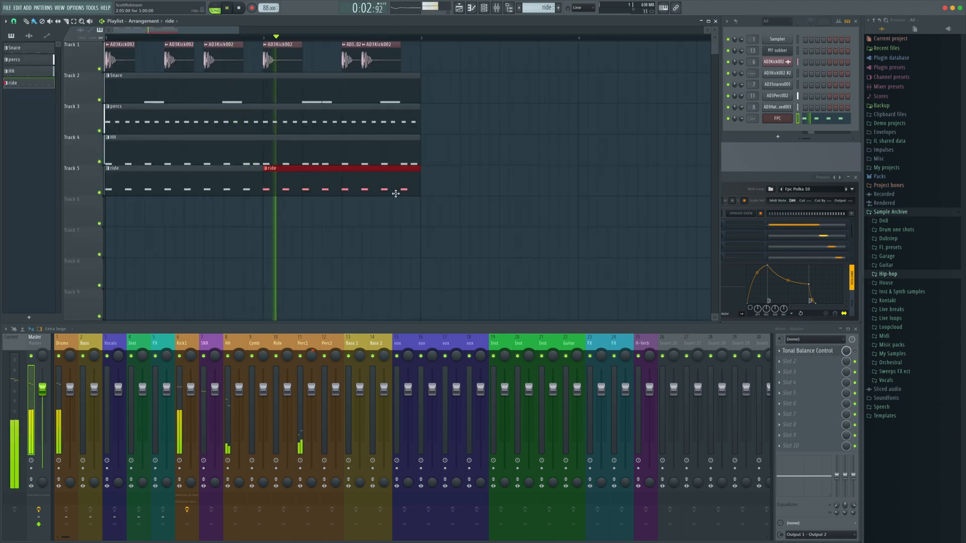
Link the FPC channel to mixer track 10 (Ride) and close its settings
left_click(766, 178)
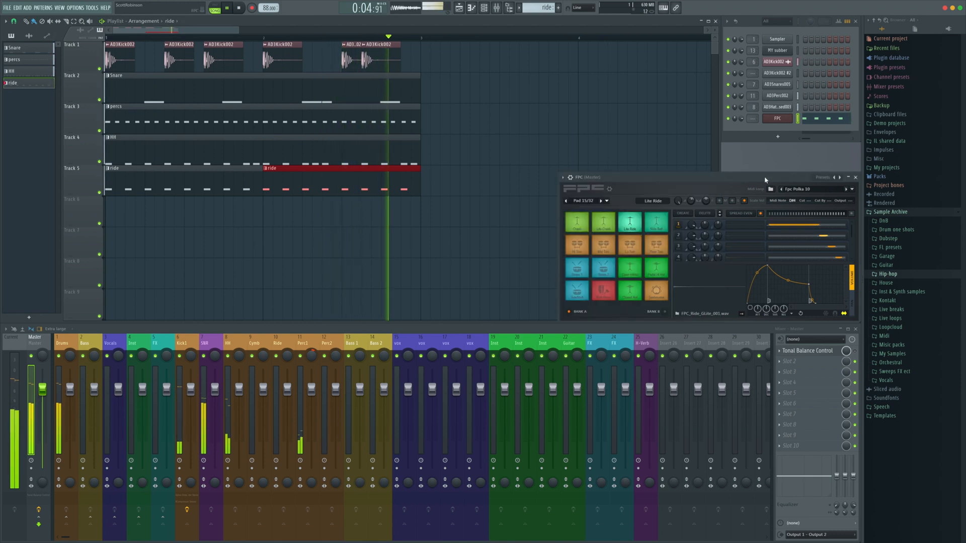
key("space")
left_click_drag(848, 190, 848, 169)
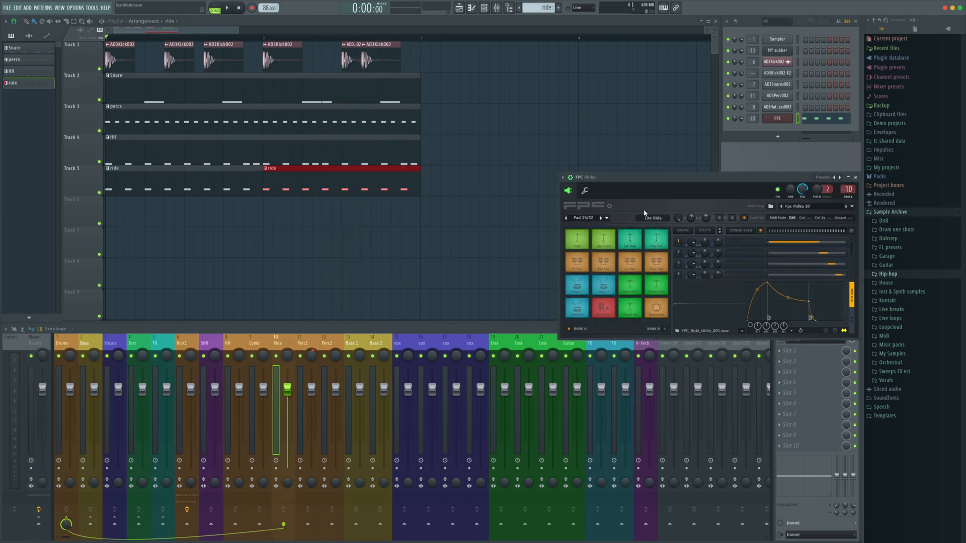
left_click(855, 178)
key("space")
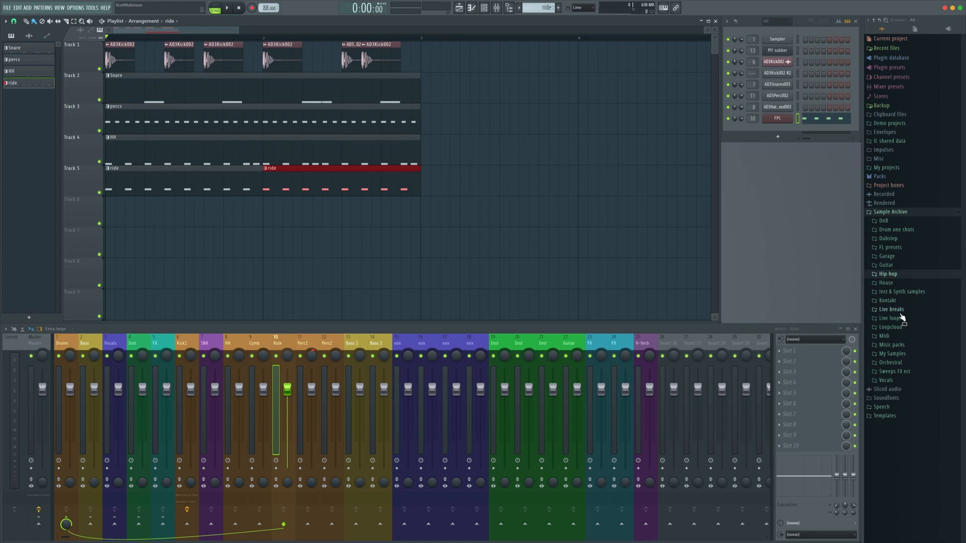
Insert Fruity Reeverb 2 into the first effect slot of the H-Verb mixer track
left_click(643, 381)
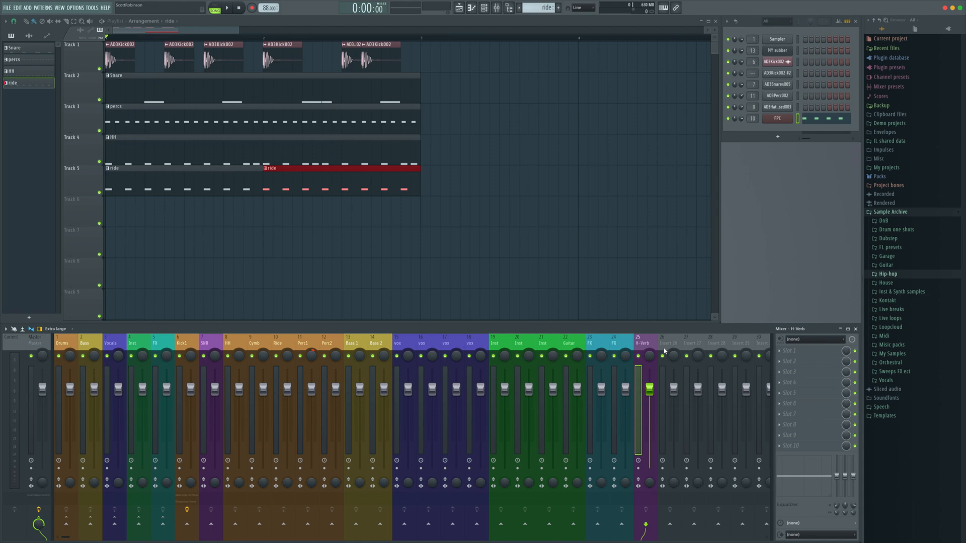
key("F8")
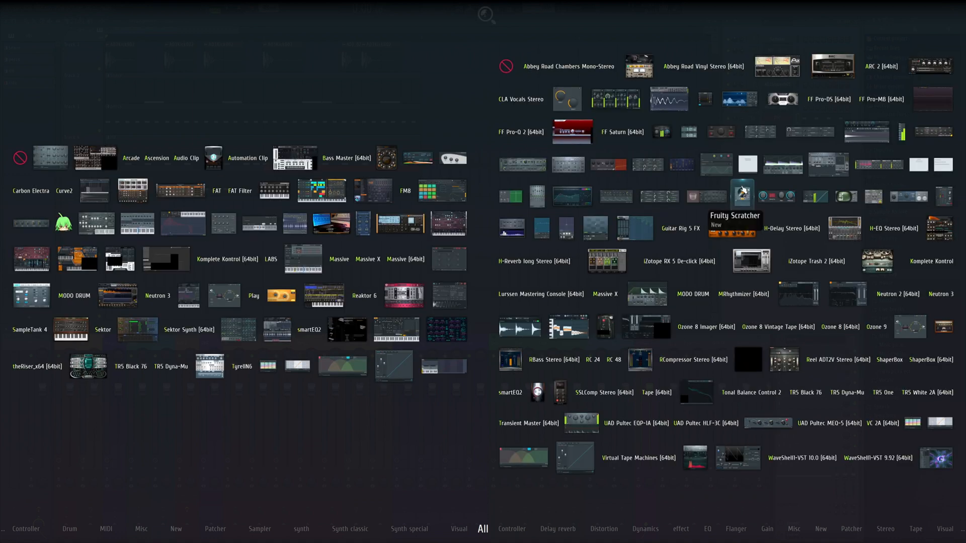
mouse_move(562, 519)
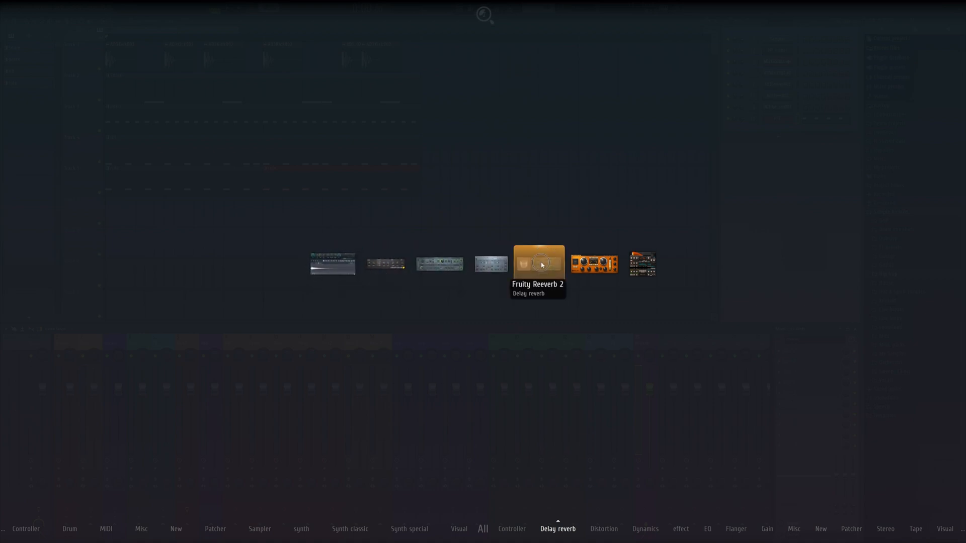
left_click_drag(541, 264, 817, 385)
left_click_drag(820, 351, 821, 350)
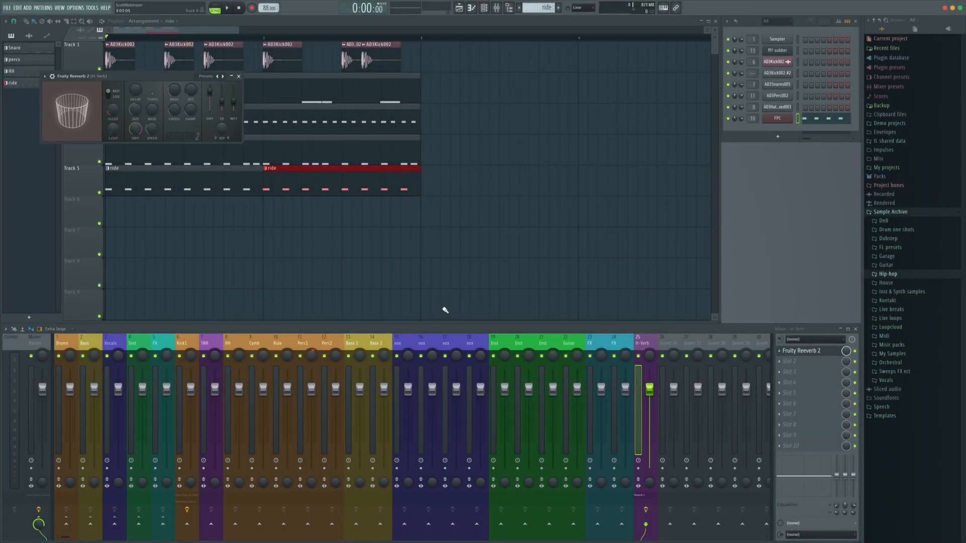
Load the Drum Room preset on Fruity Reeverb 2 and close the plugin window
right_click(650, 144)
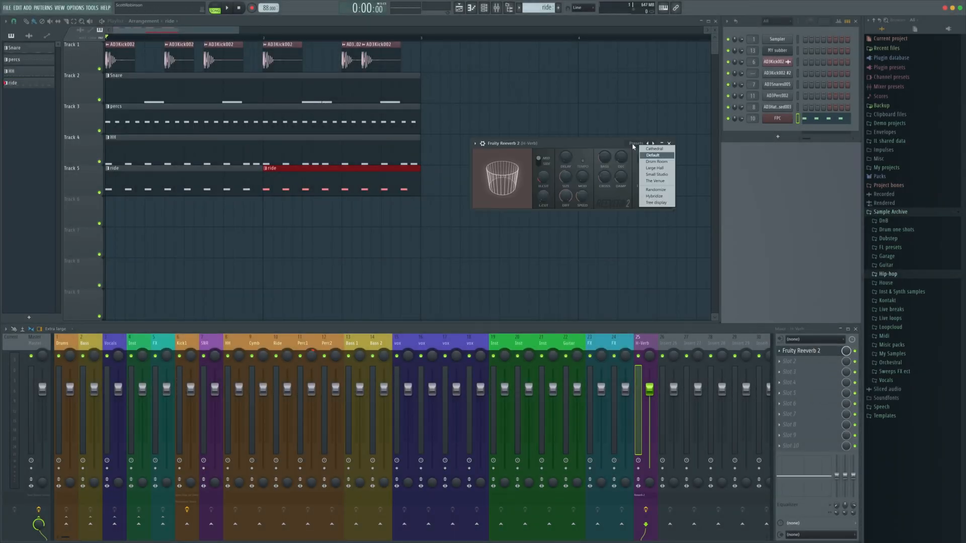
left_click(650, 162)
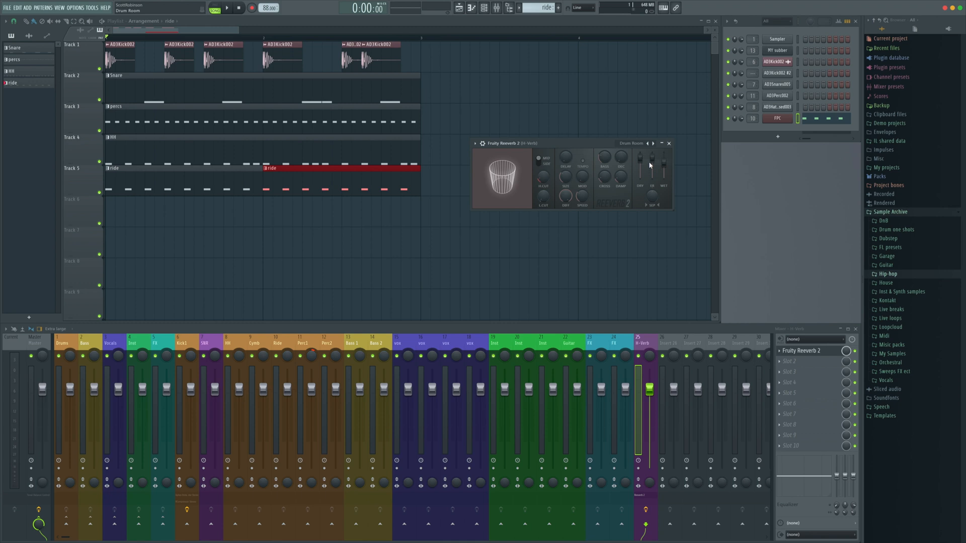
left_click(669, 144)
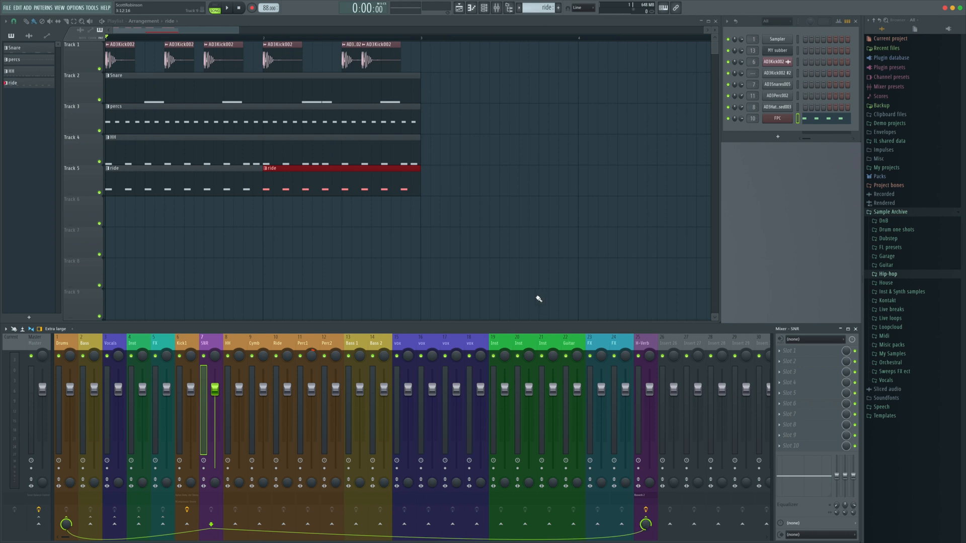
Play the beat while checking the SRB and H-Verb mixer tracks
key("space")
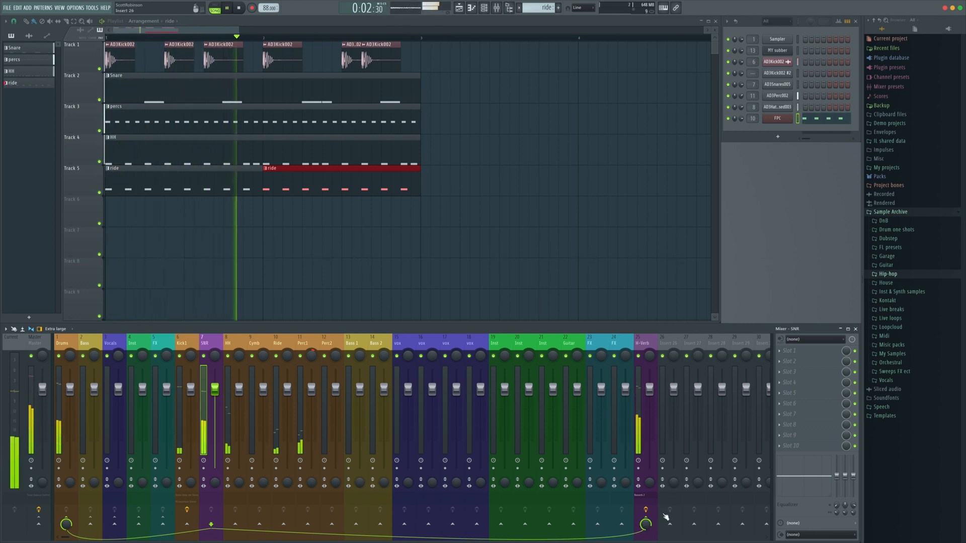
key("space")
left_click(645, 429)
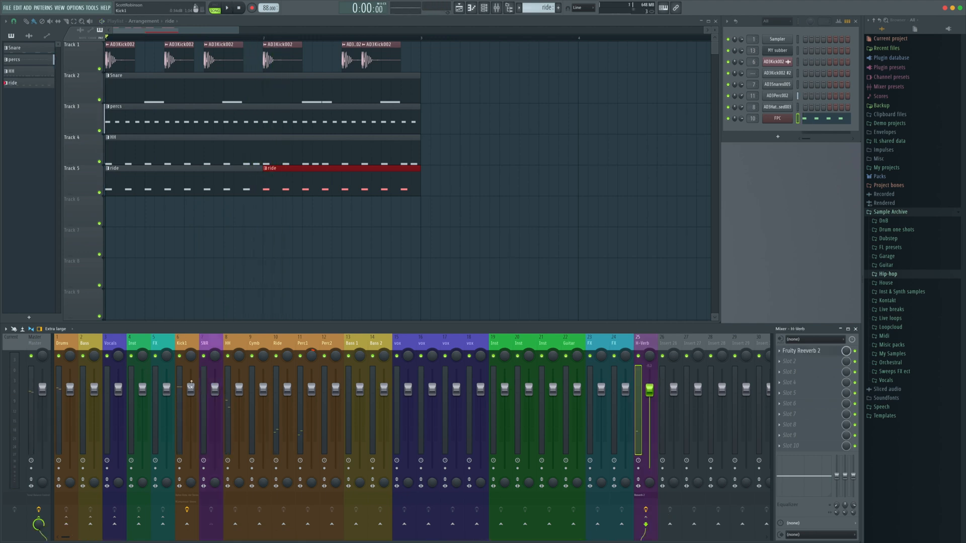
left_click(204, 395)
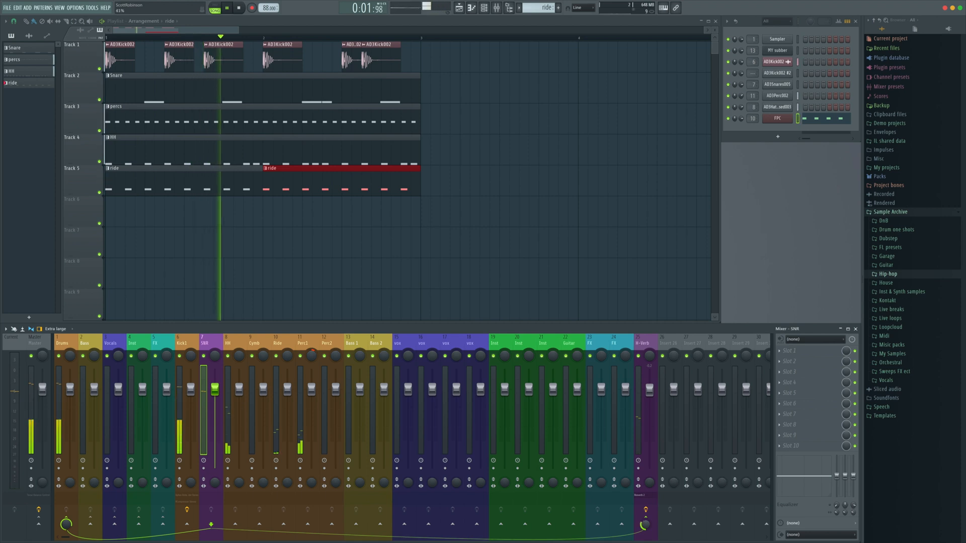
left_click(640, 419)
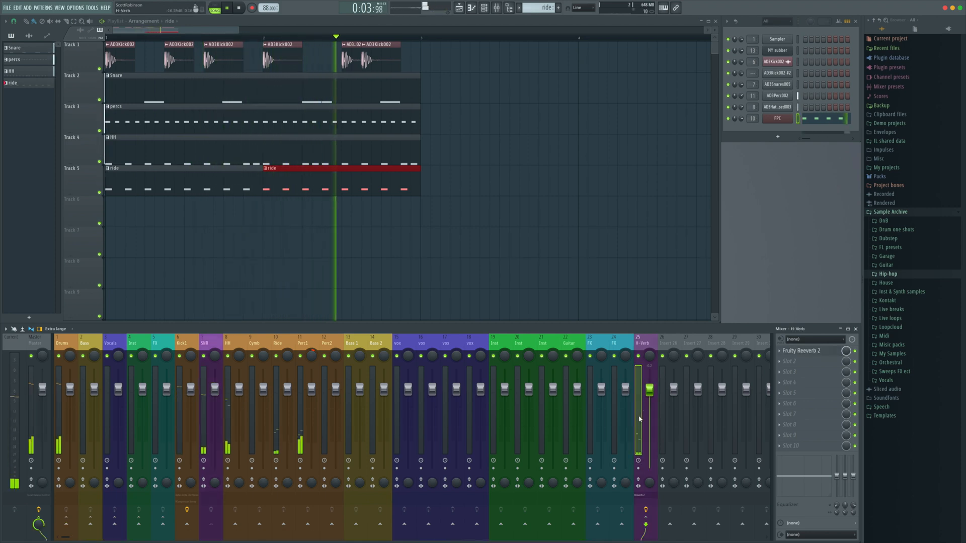
Reopen Fruity Reeverb 2 on the H-Verb track, set its decay time to about 1 second, and close it
left_click(801, 351)
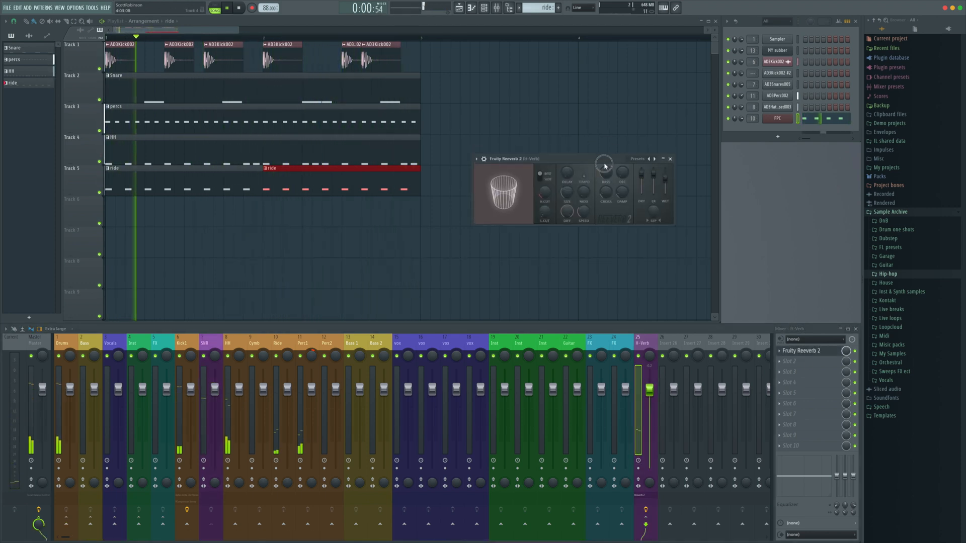
left_click_drag(604, 164, 607, 181)
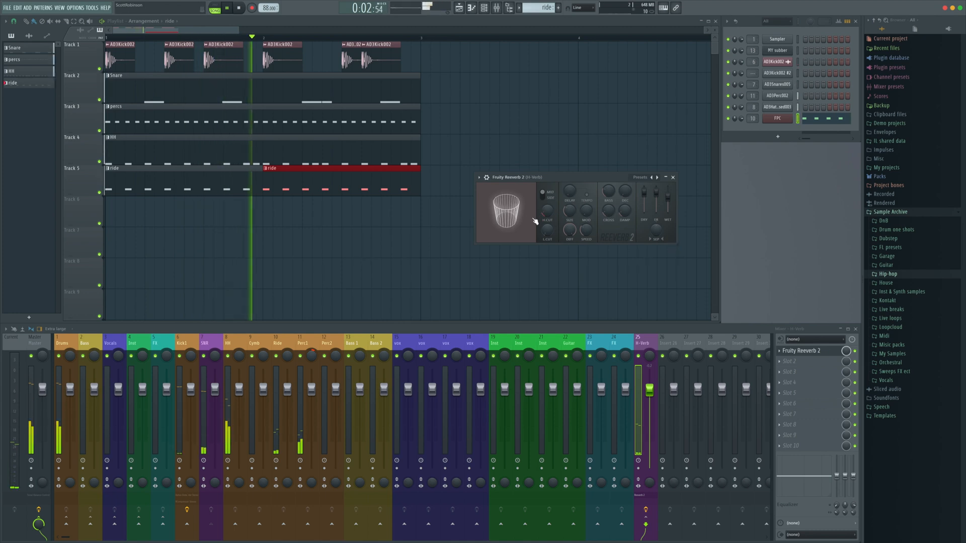
left_click_drag(570, 211, 569, 210)
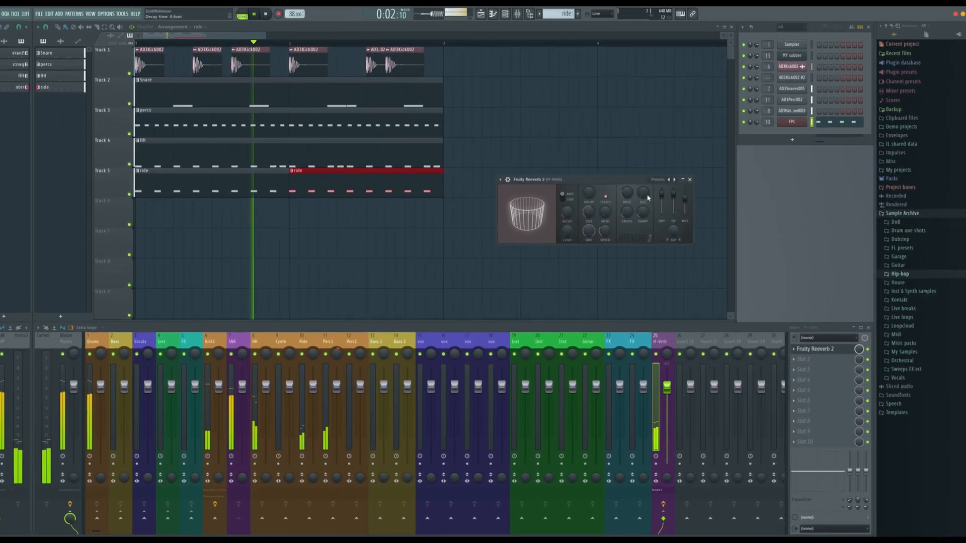
left_click_drag(647, 195, 647, 156)
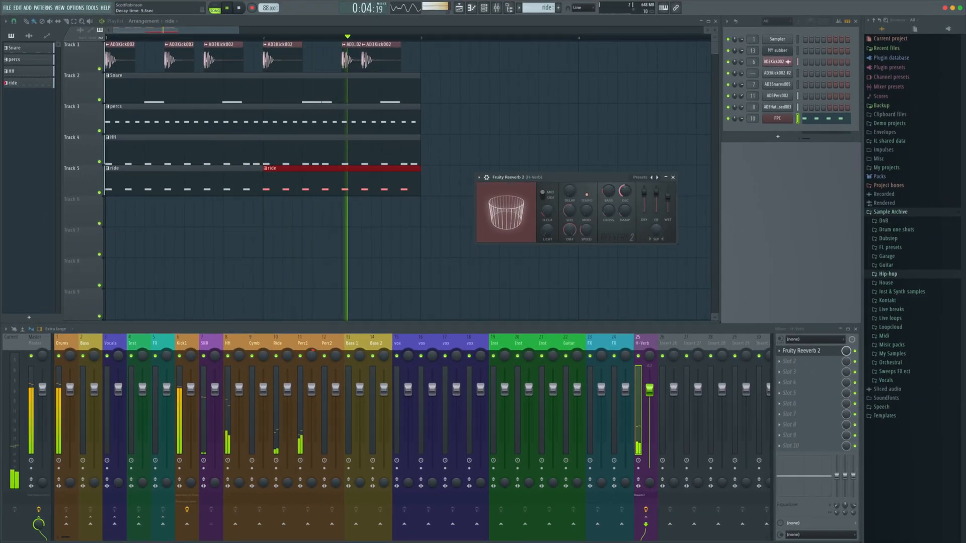
mouse_move(625, 191)
left_mouse_down()
mouse_move(631, 207)
mouse_move(626, 199)
left_mouse_up()
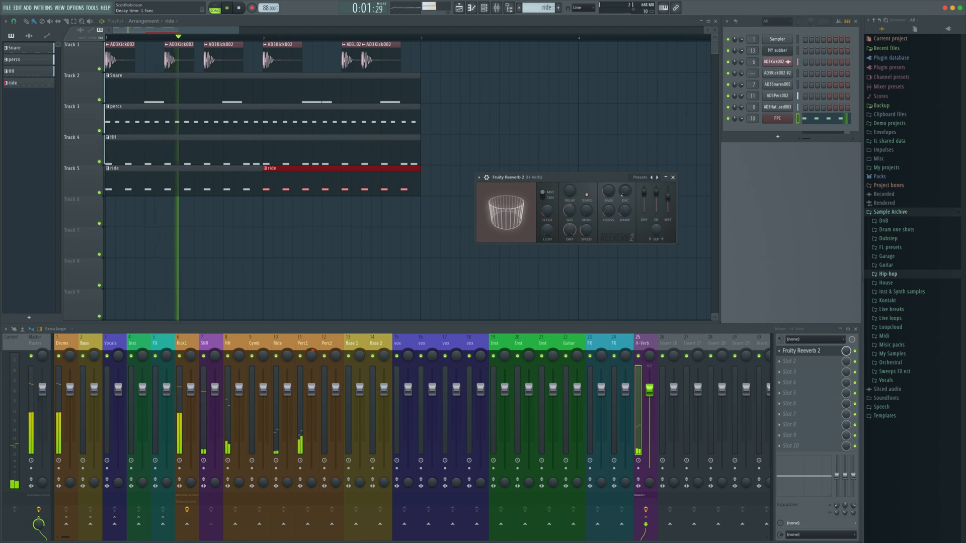
left_click(207, 389)
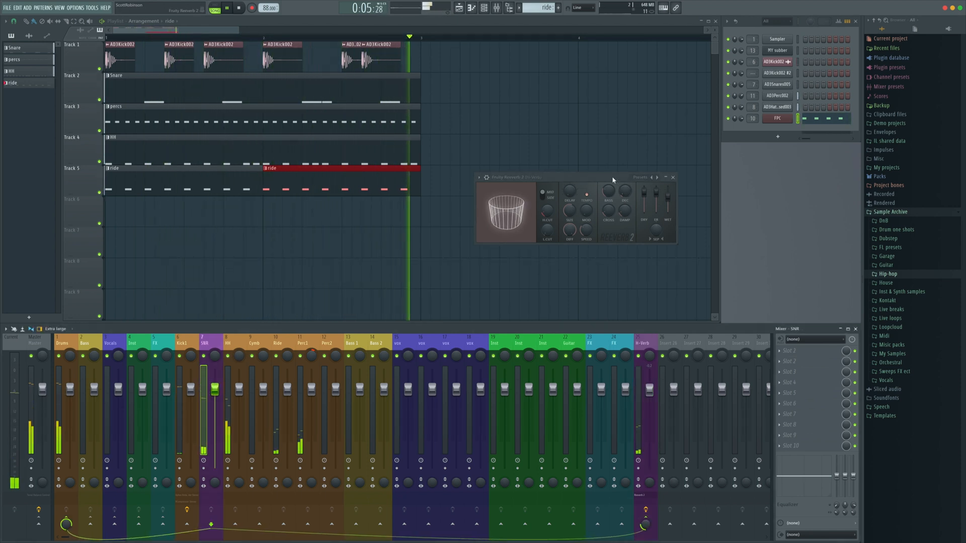
left_click_drag(614, 178, 771, 238)
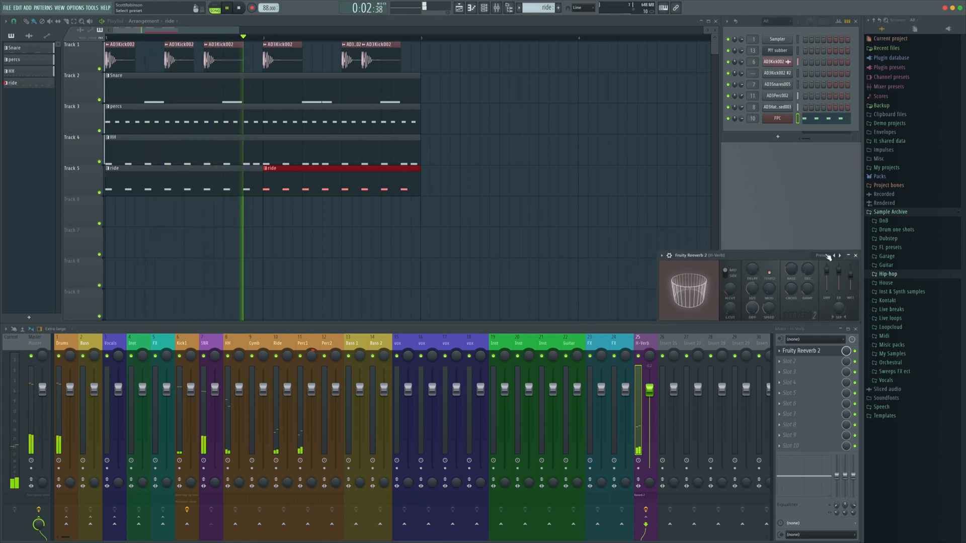
left_click(830, 236)
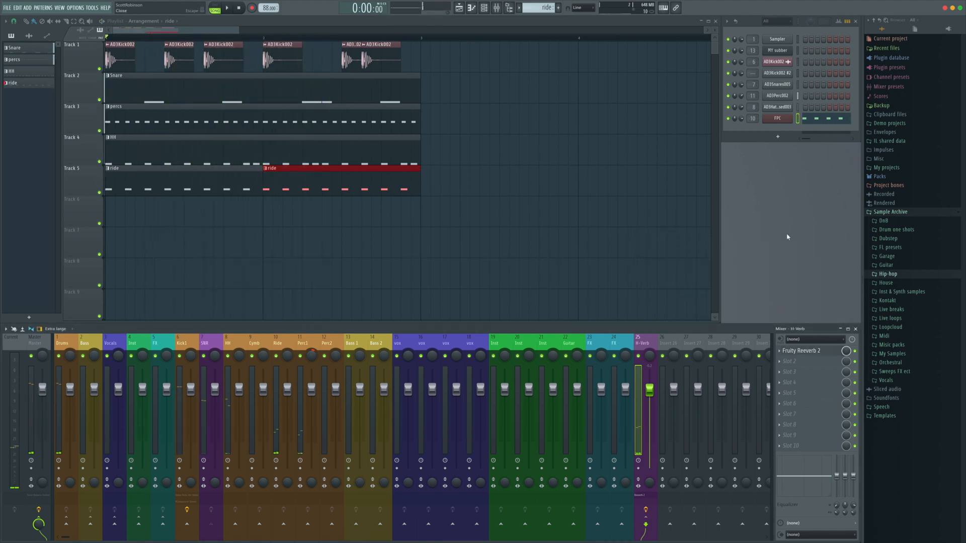